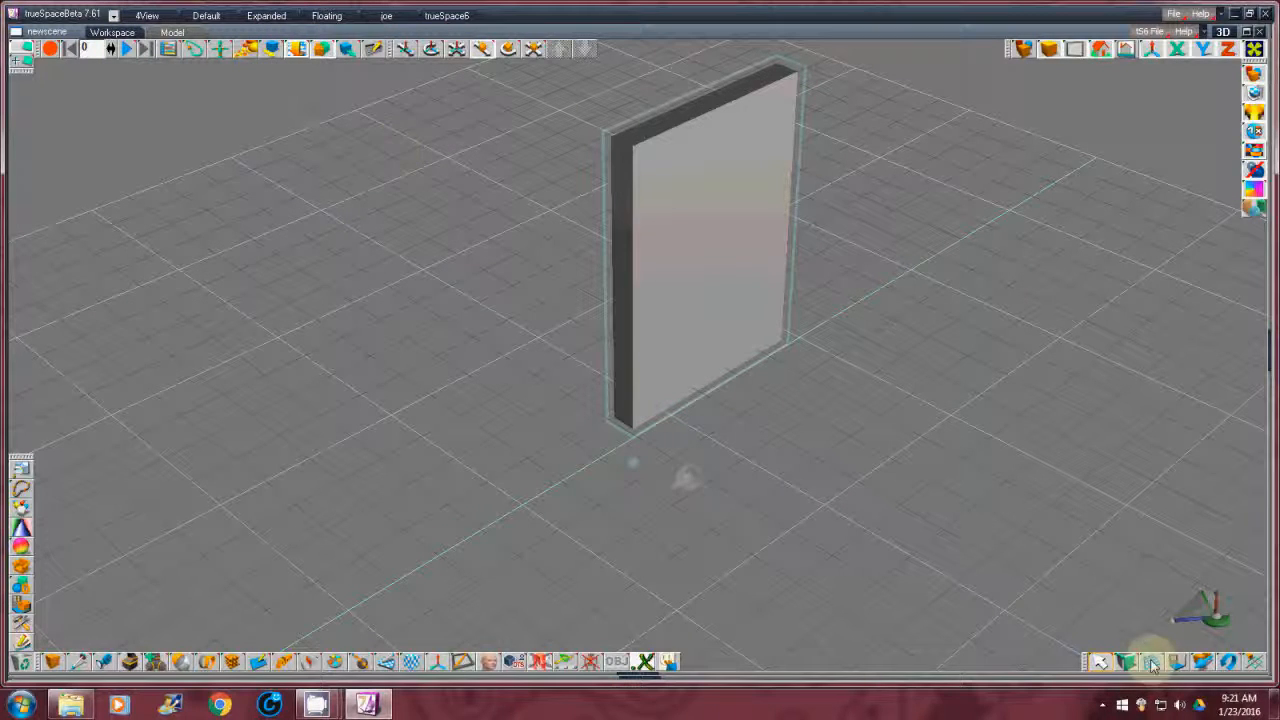
# Open the object info for the door slab and set its X and Y location to 0
pyautogui.moveTo(1224, 636); pyautogui.dragTo(640, 360)
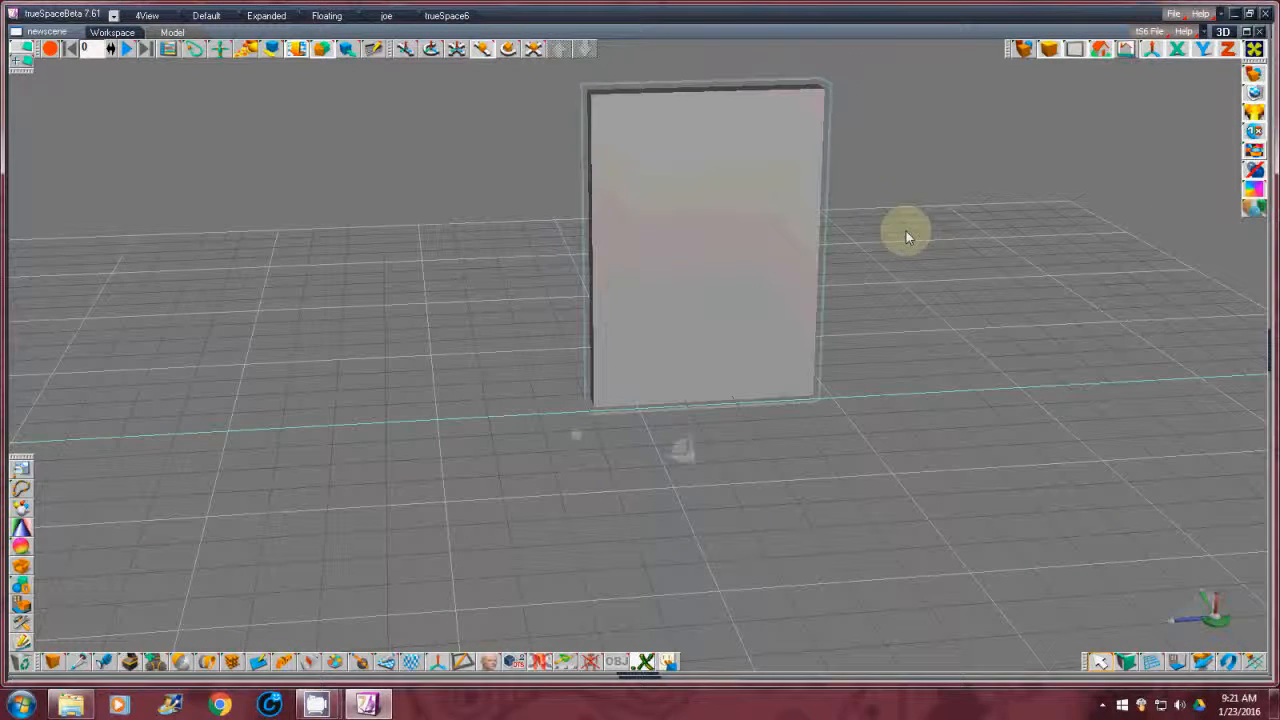
pyautogui.click(666, 173)
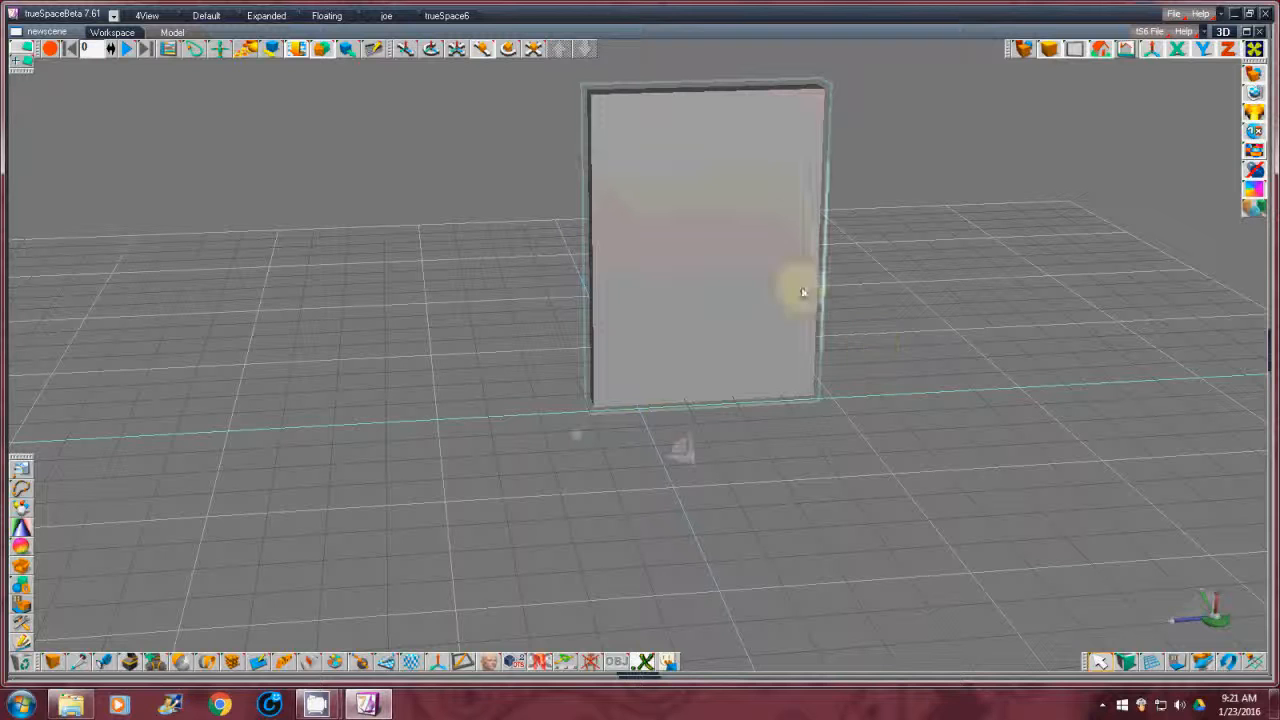
pyautogui.moveTo(1204, 644); pyautogui.dragTo(640, 361)
pyautogui.click(586, 396)
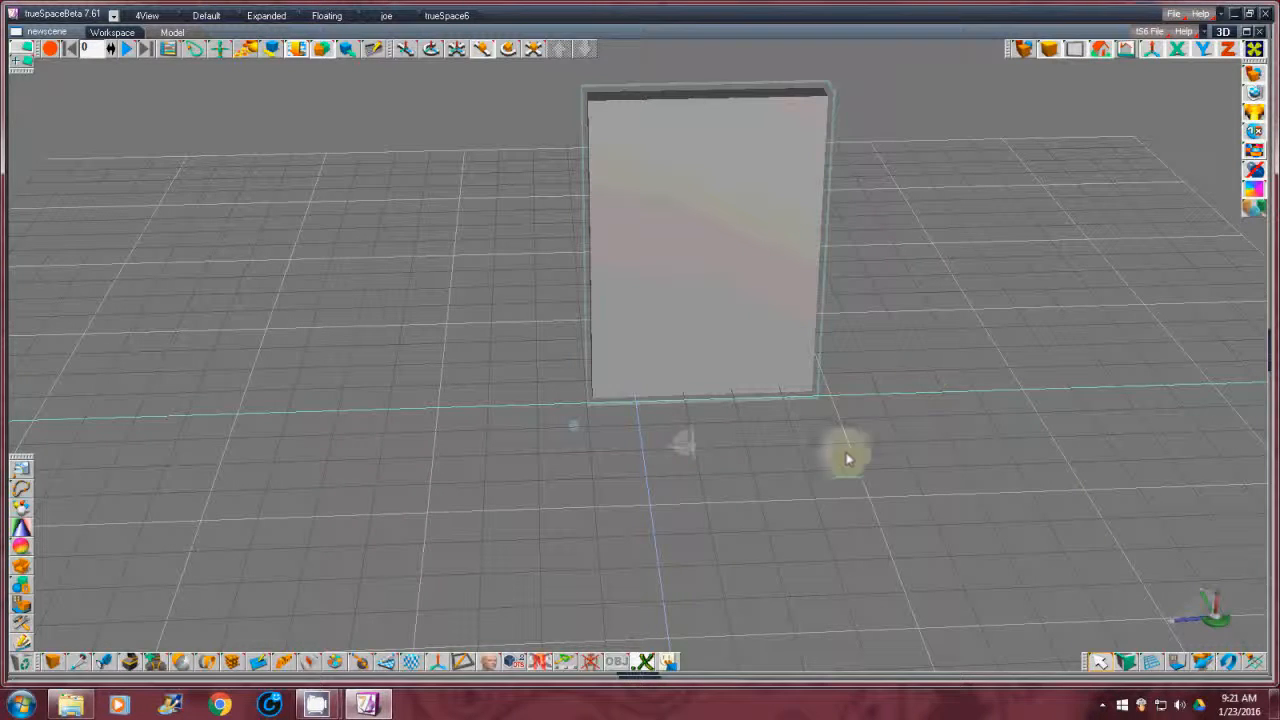
pyautogui.rightClick(1100, 665)
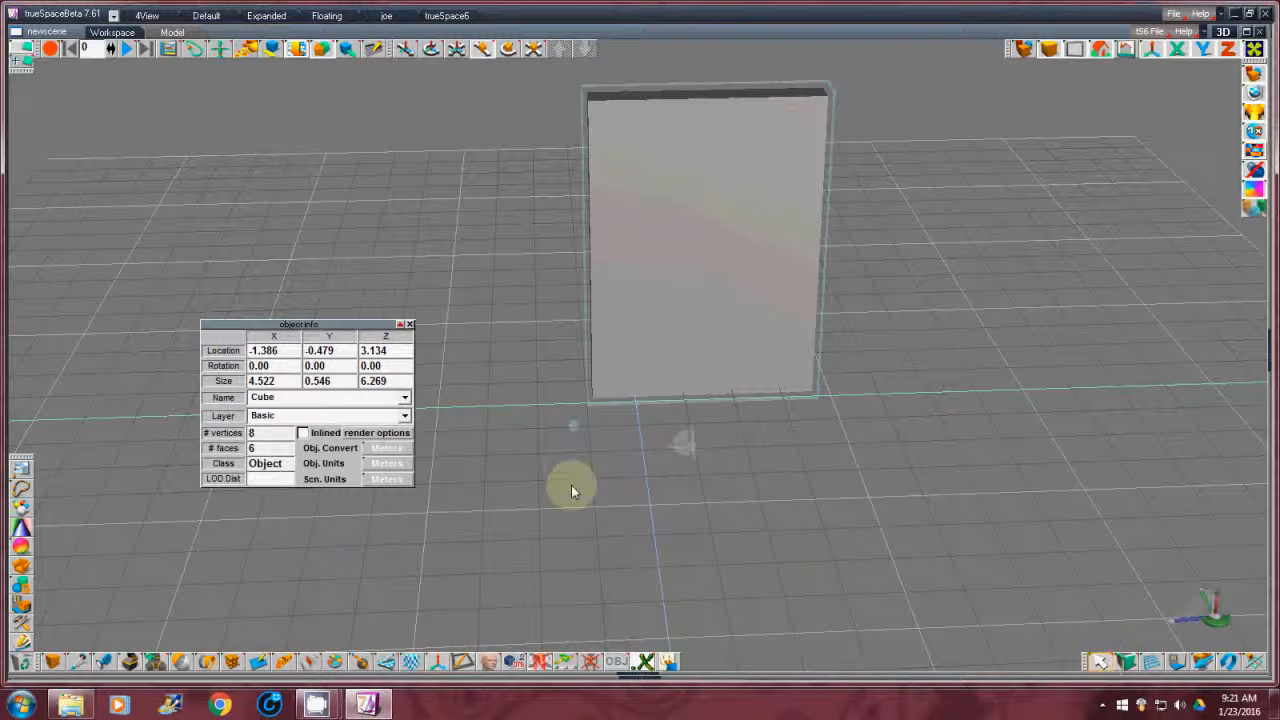
pyautogui.click(263, 350)
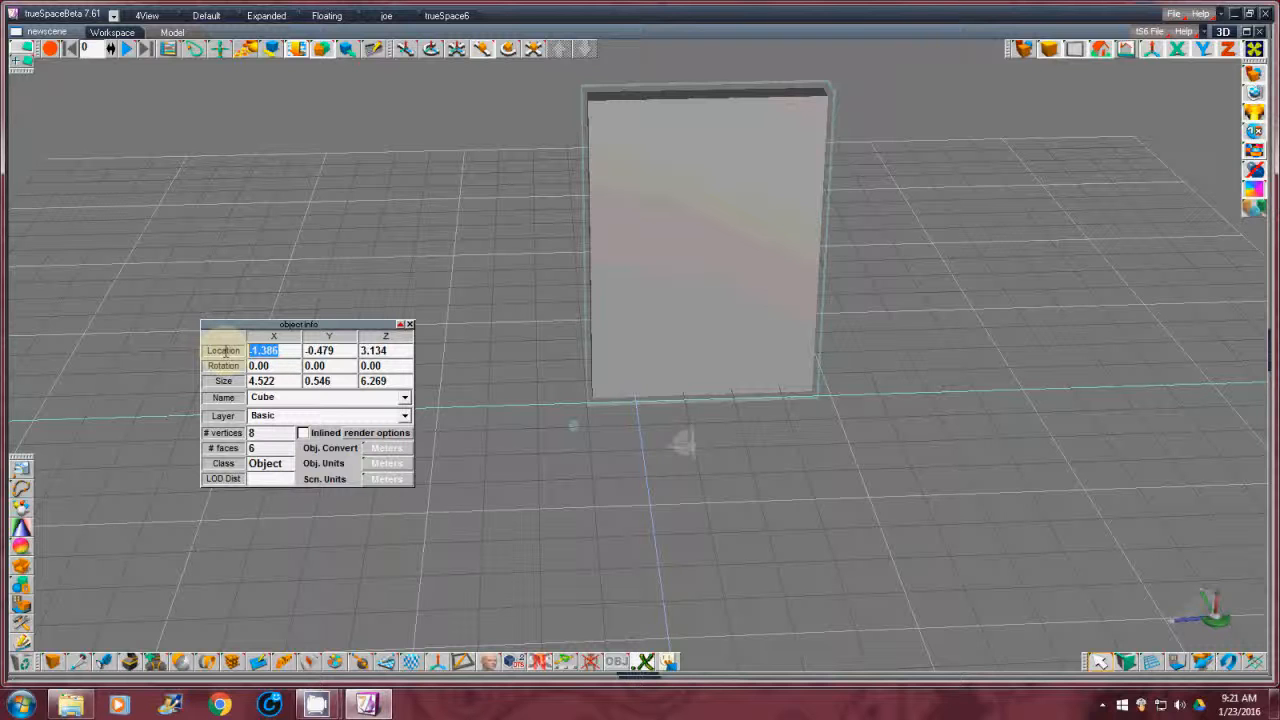
pyautogui.write('0')
pyautogui.press('Return')
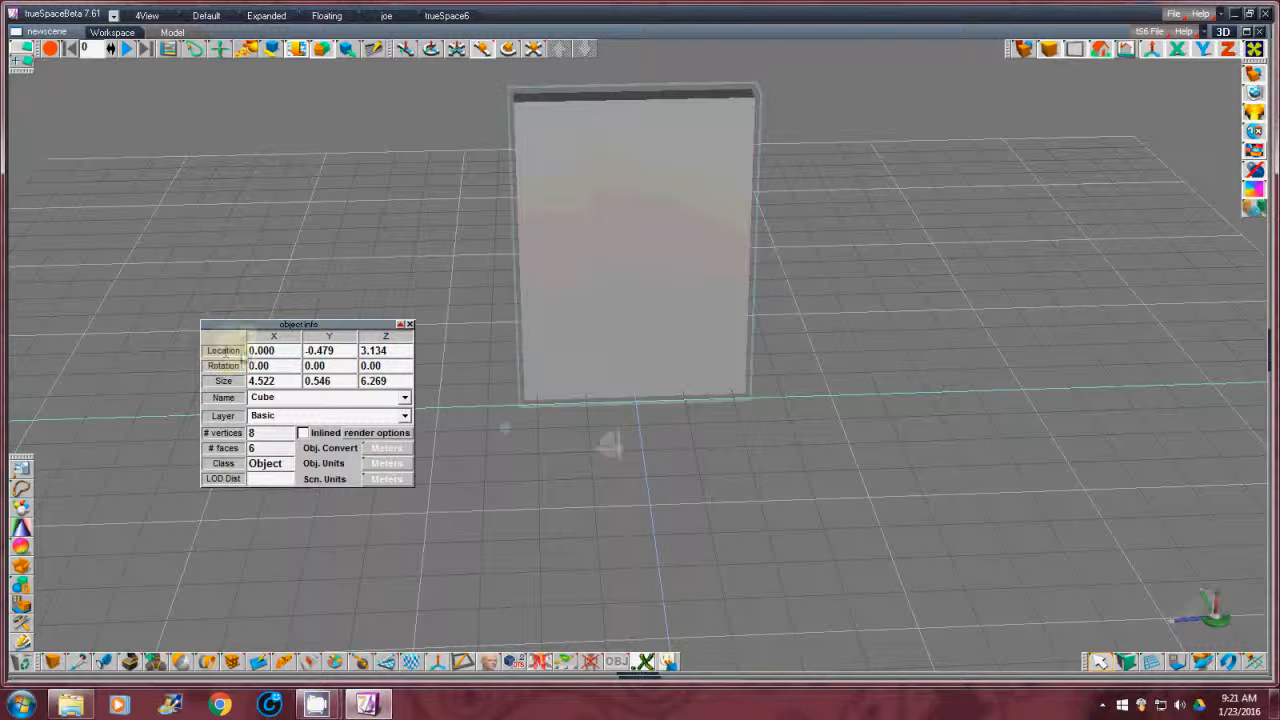
pyautogui.click(338, 349)
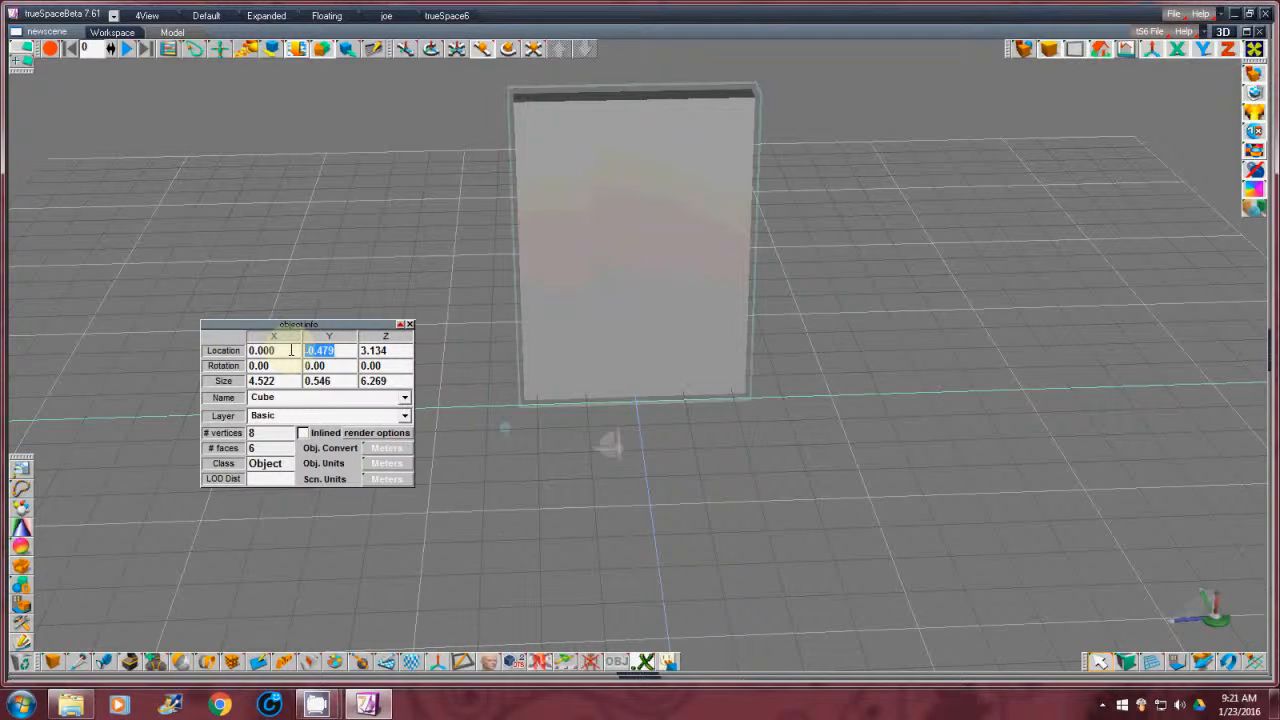
pyautogui.press('Return')
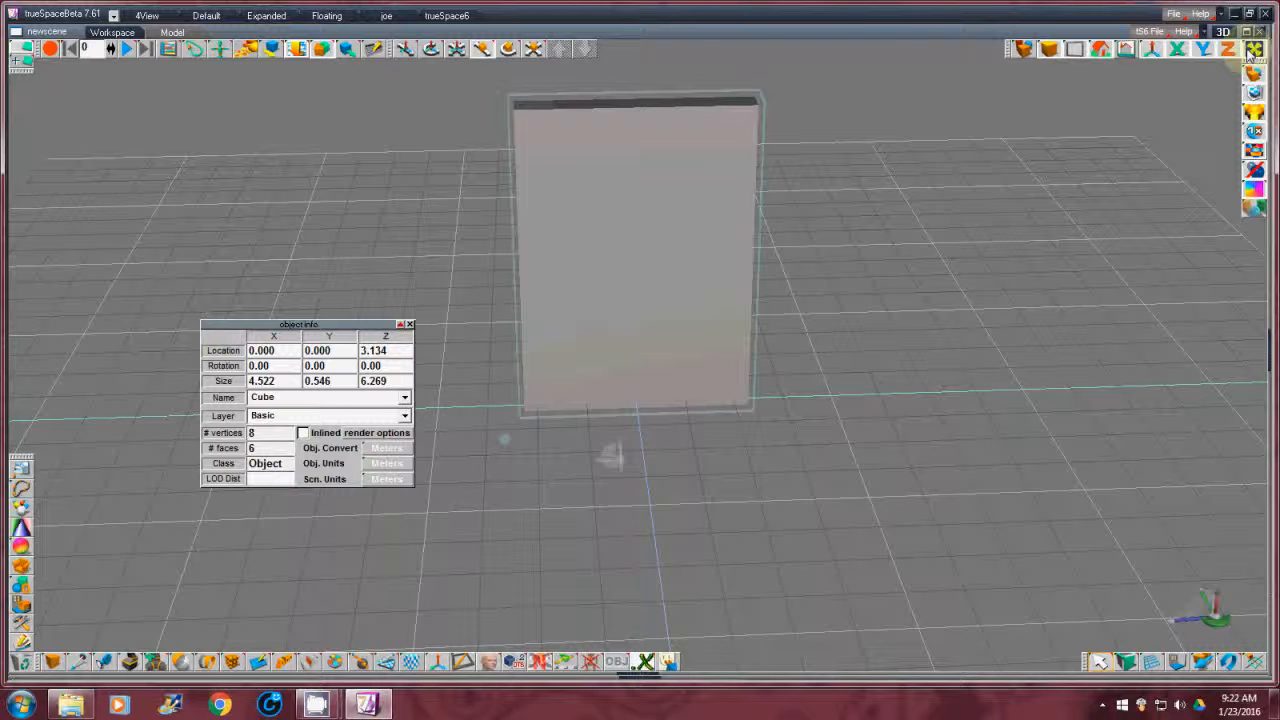
# Switch the 3D view to wireframe display so the slab's axes can be seen
pyautogui.click(1250, 51)
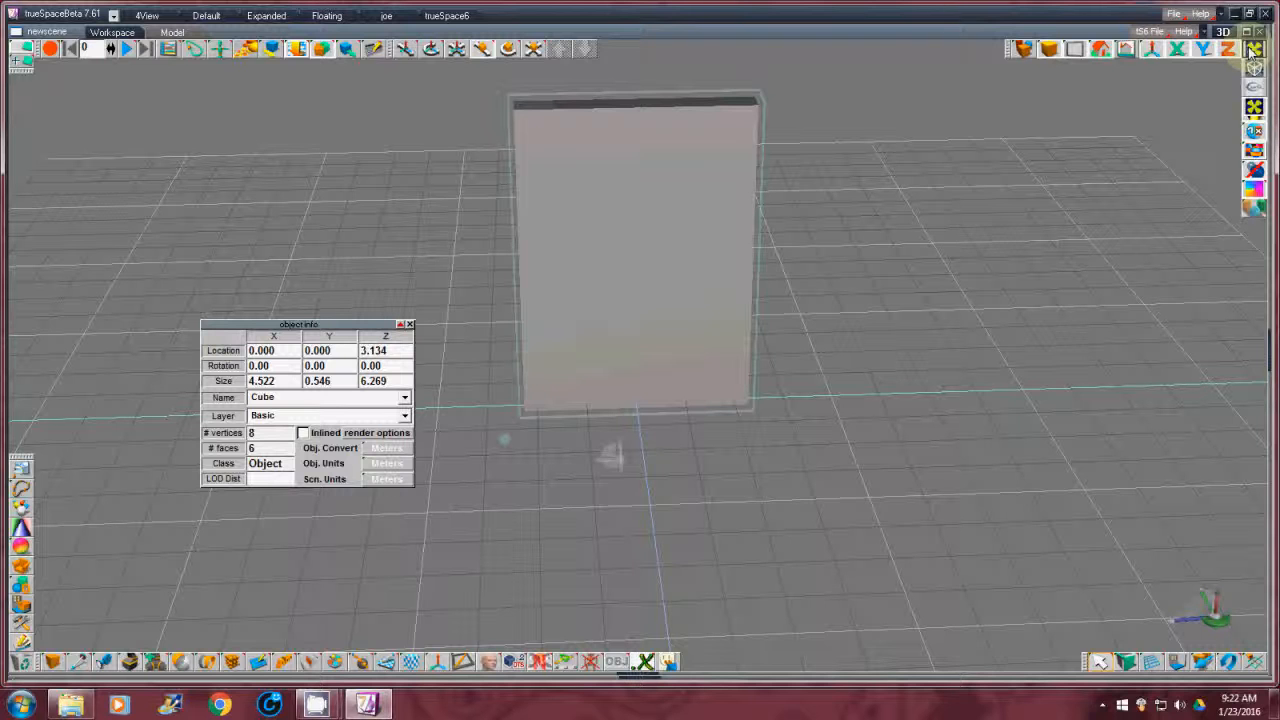
pyautogui.click(1256, 68)
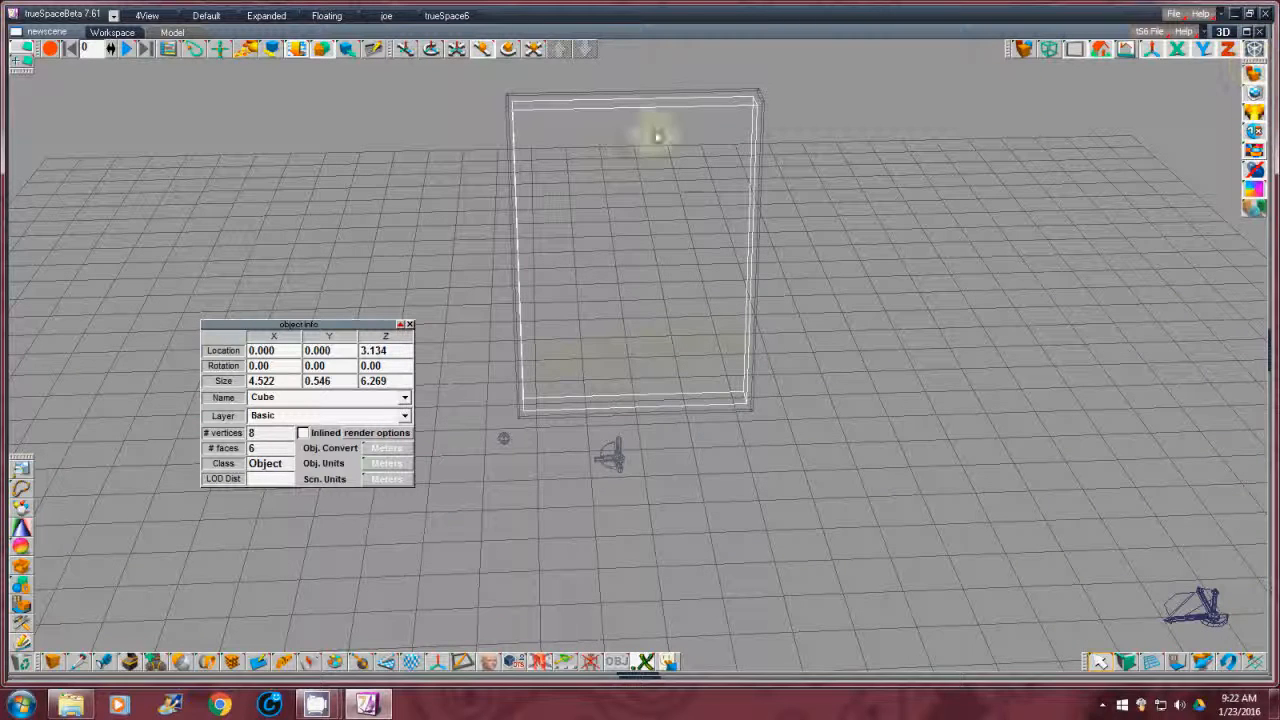
pyautogui.moveTo(1203, 616)
pyautogui.mouseDown()
pyautogui.moveTo(640, 360)
pyautogui.moveTo(1219, 624)
pyautogui.mouseUp()
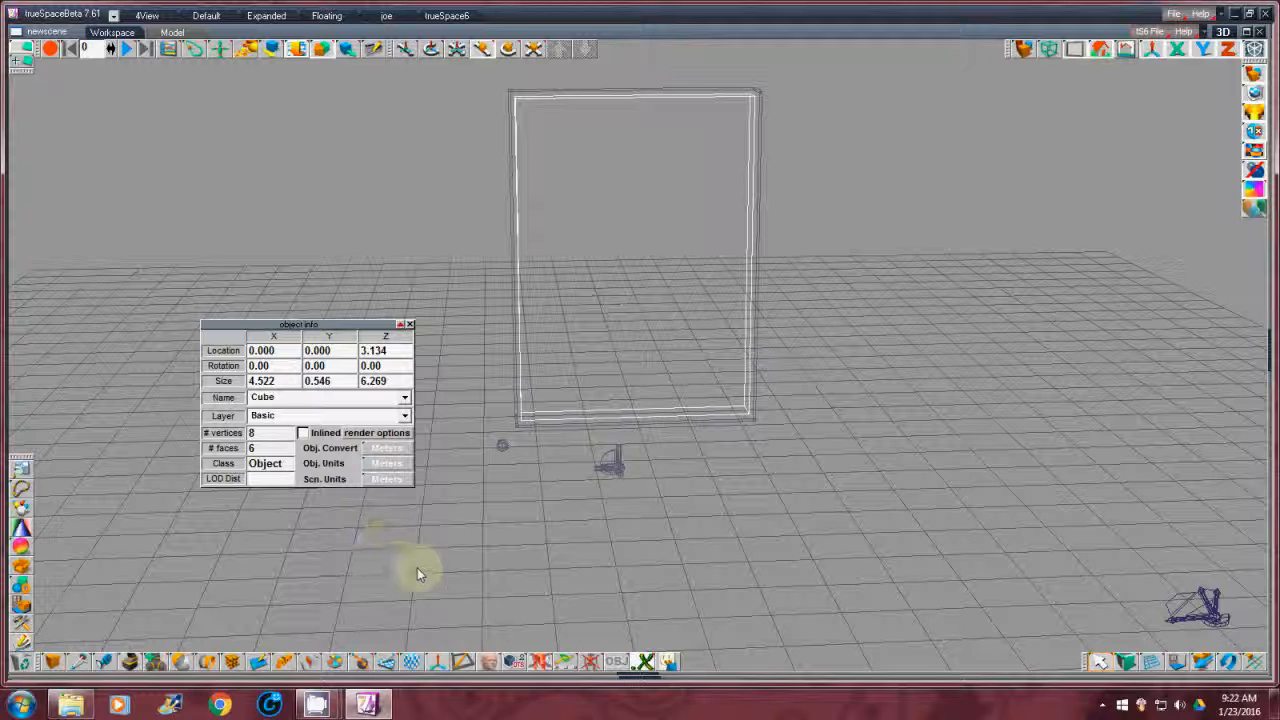
# Show the slab's axes and set their Z location to 0
pyautogui.click(437, 663)
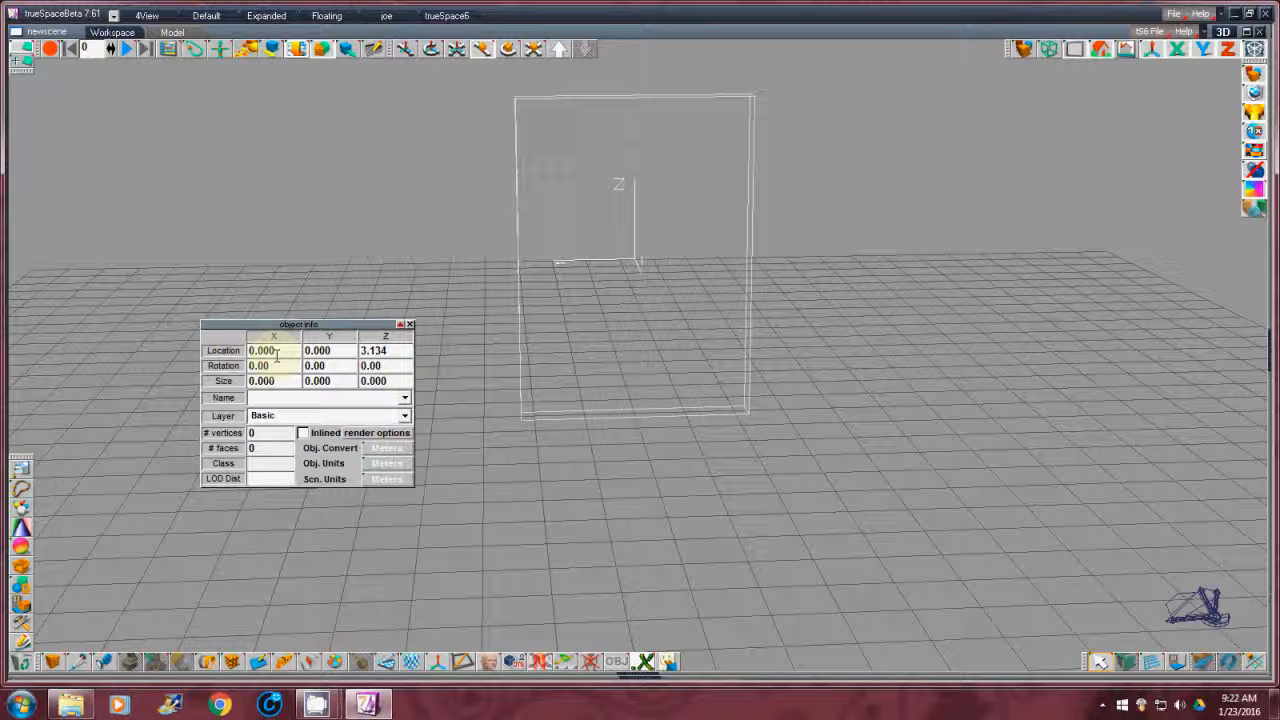
pyautogui.doubleClick(395, 349)
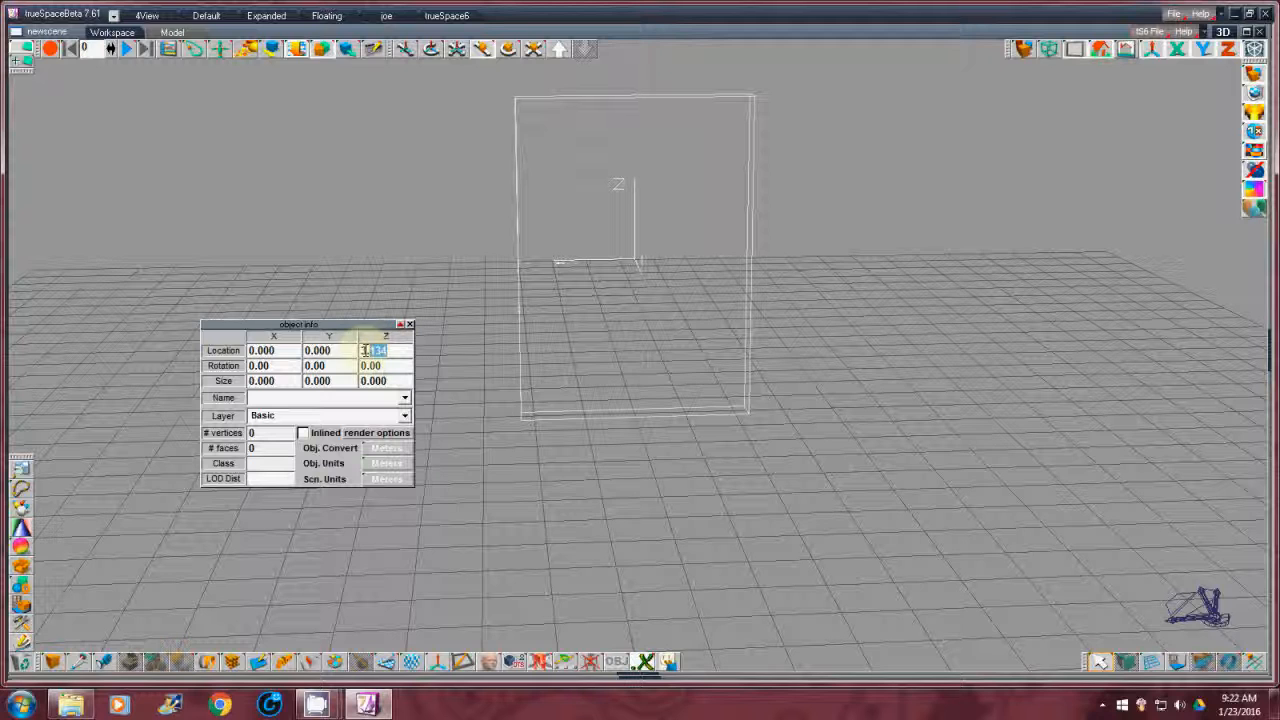
pyautogui.write('0')
pyautogui.press('Return')
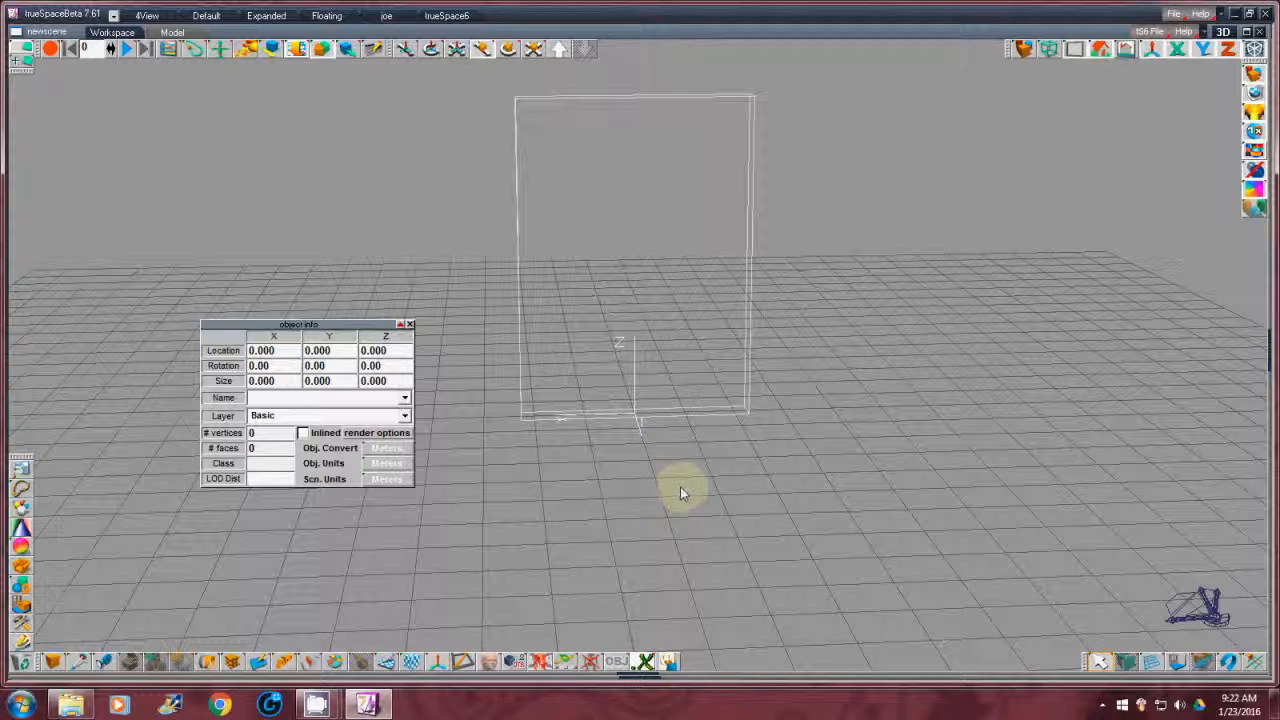
# Move the axes to the slab's left edge at about X 2.2, set their Y location to 0, and finish editing the axes
pyautogui.moveTo(640, 362); pyautogui.dragTo(525, 362)
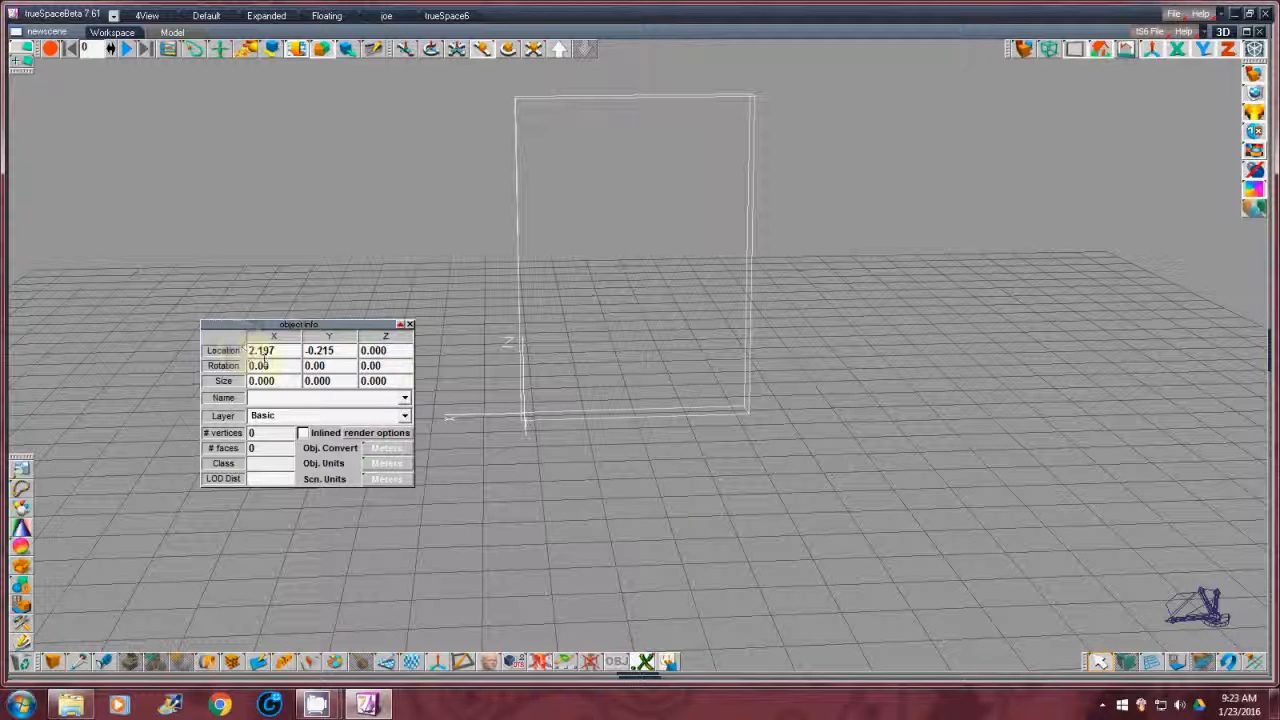
pyautogui.moveTo(342, 350); pyautogui.dragTo(303, 357)
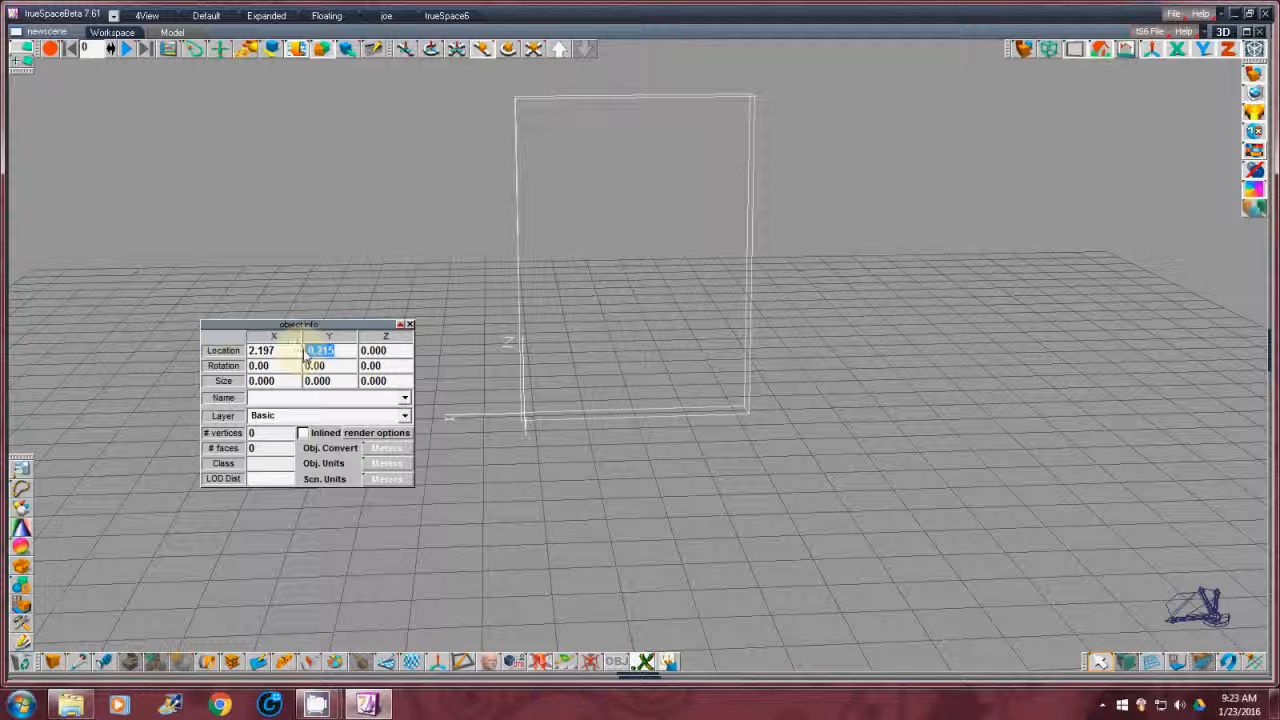
pyautogui.write('0')
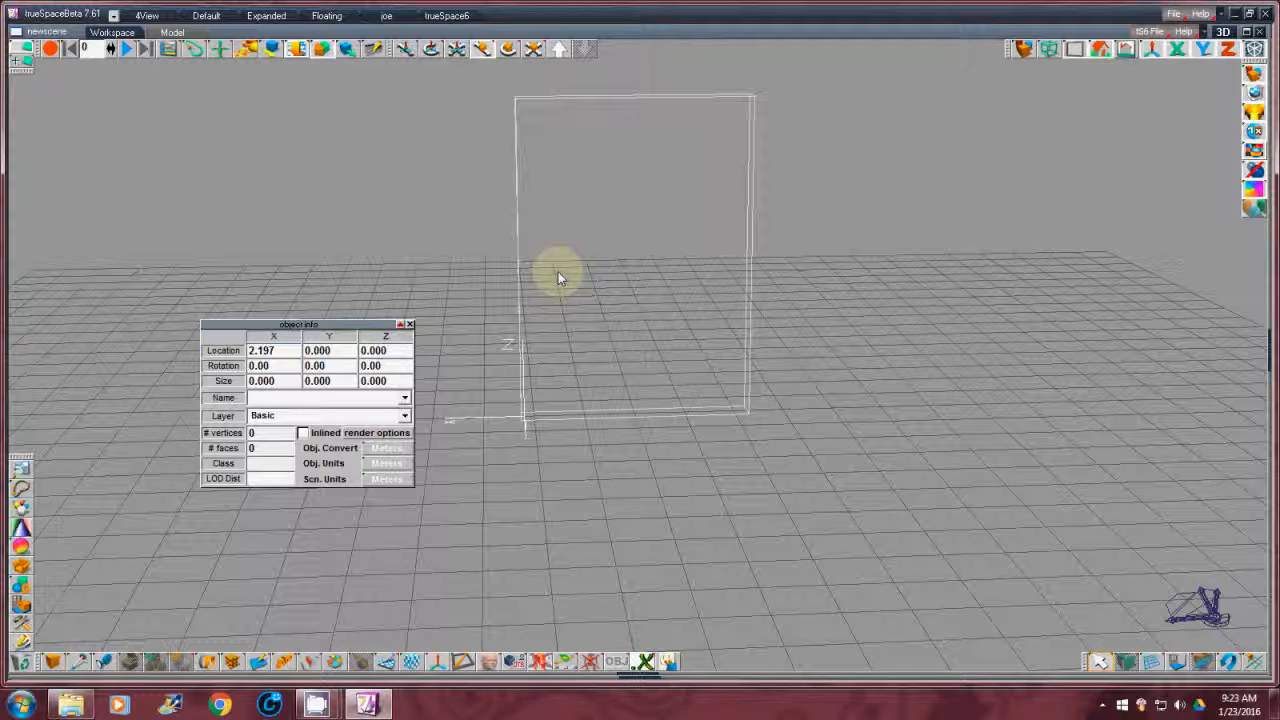
pyautogui.click(409, 326)
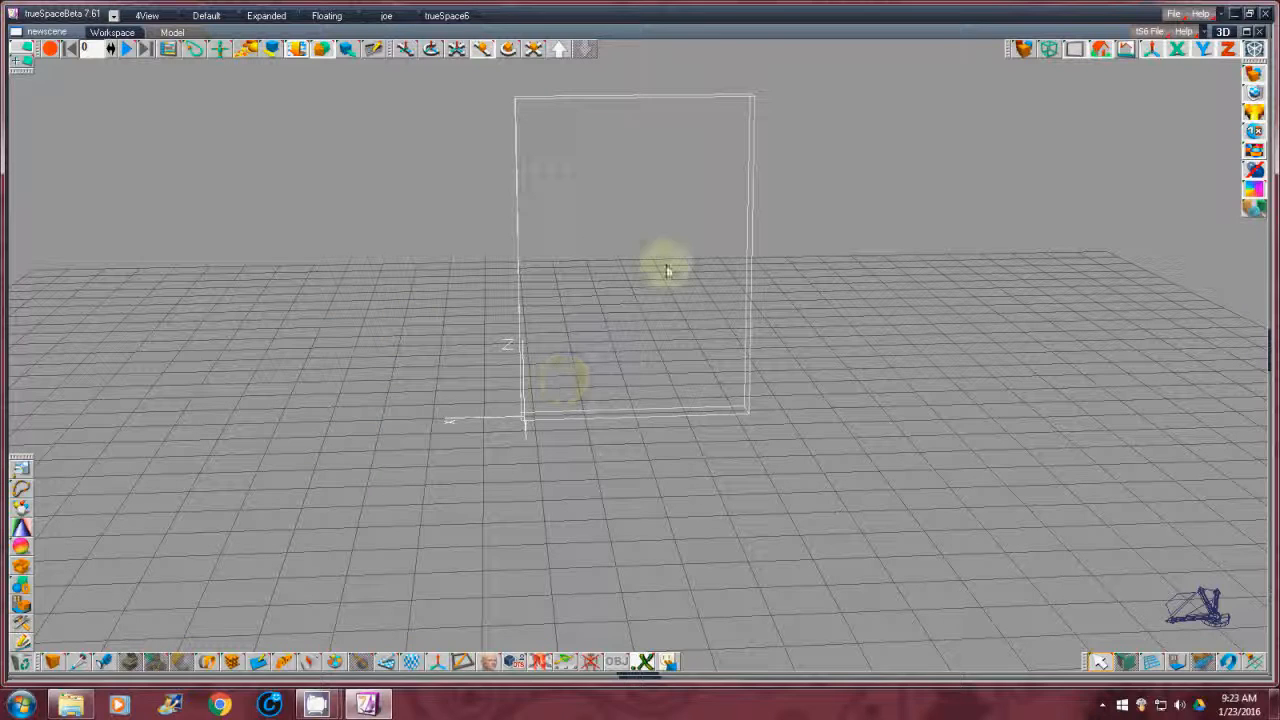
pyautogui.click(563, 49)
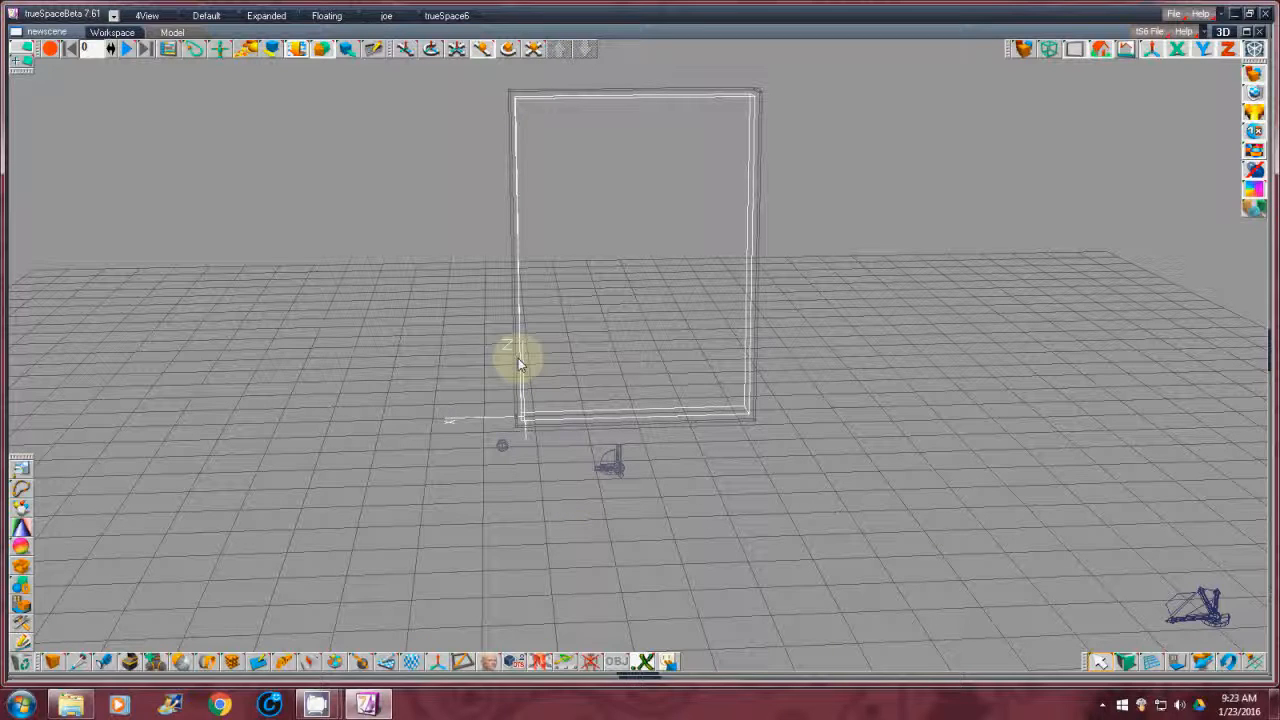
pyautogui.click(439, 663)
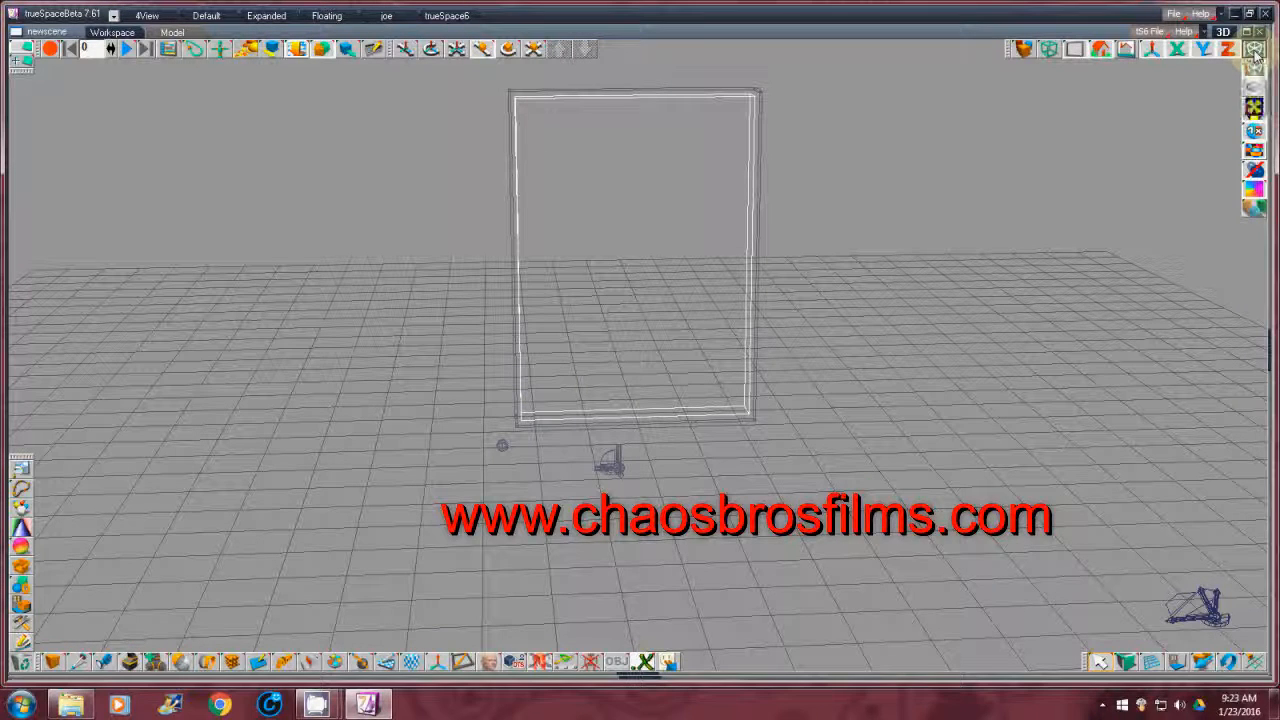
# Return the 3D view to solid display
pyautogui.click(1256, 111)
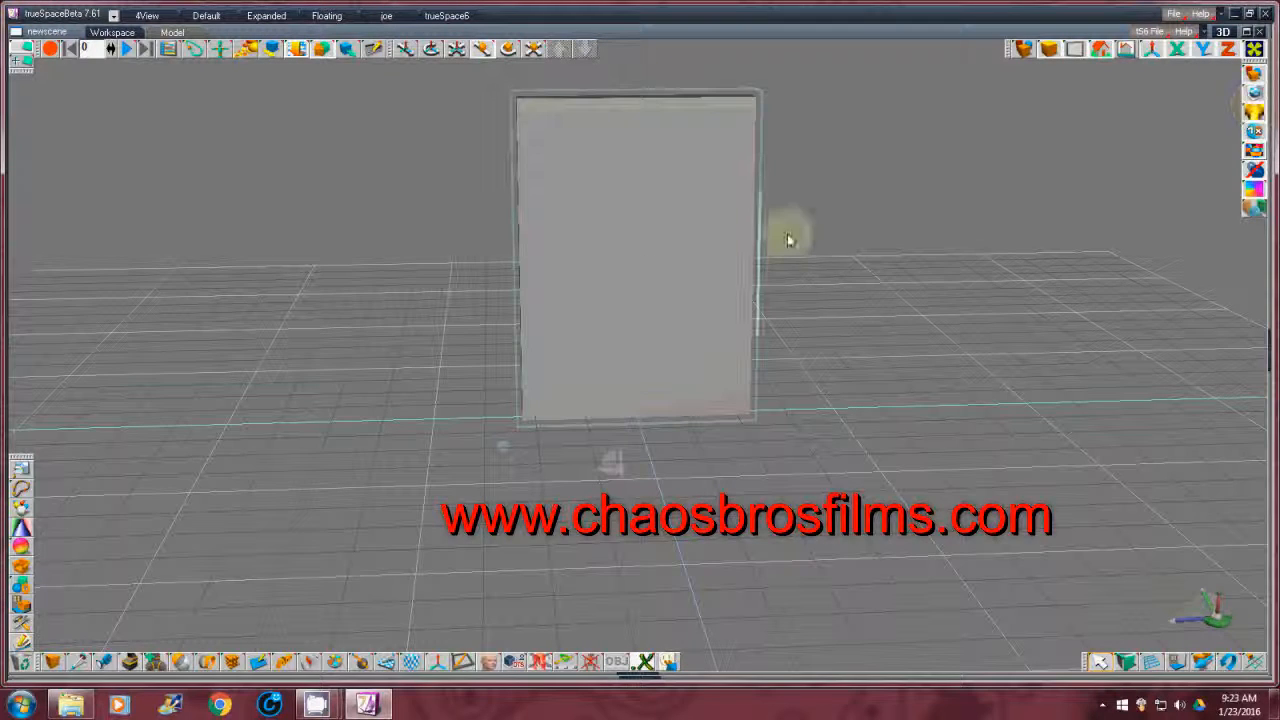
pyautogui.click(608, 470)
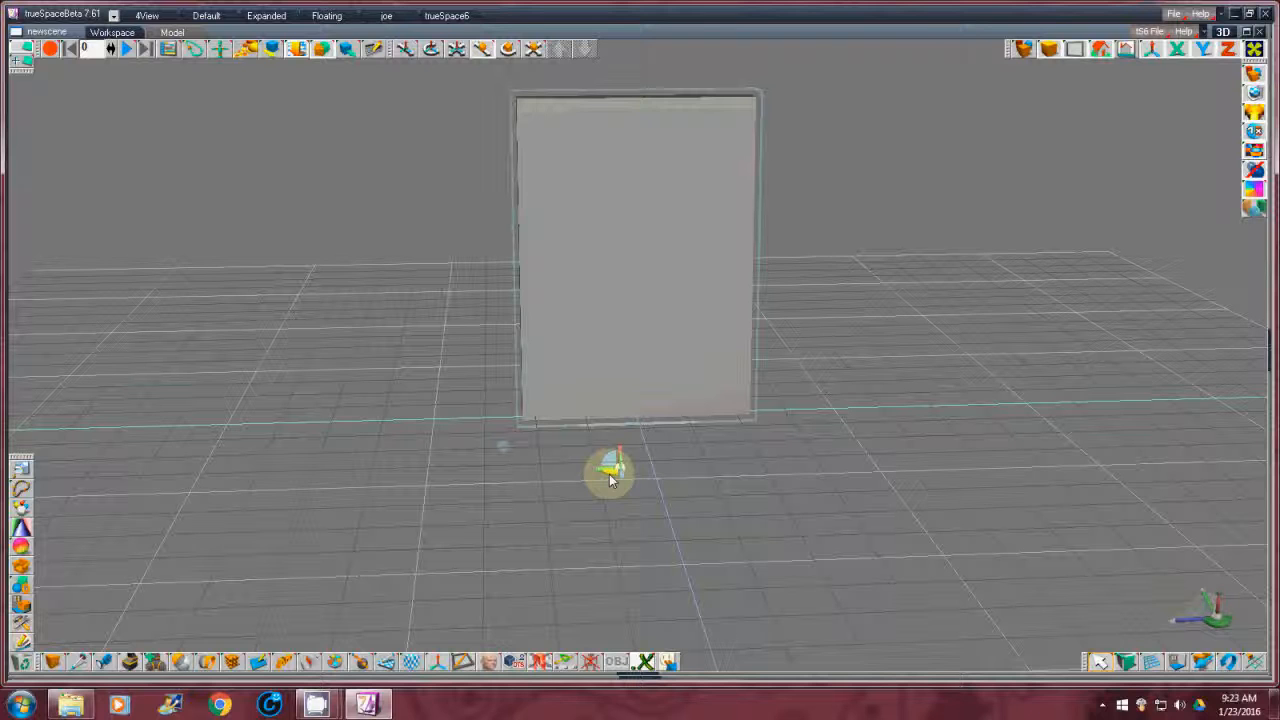
pyautogui.moveTo(641, 362); pyautogui.dragTo(640, 360)
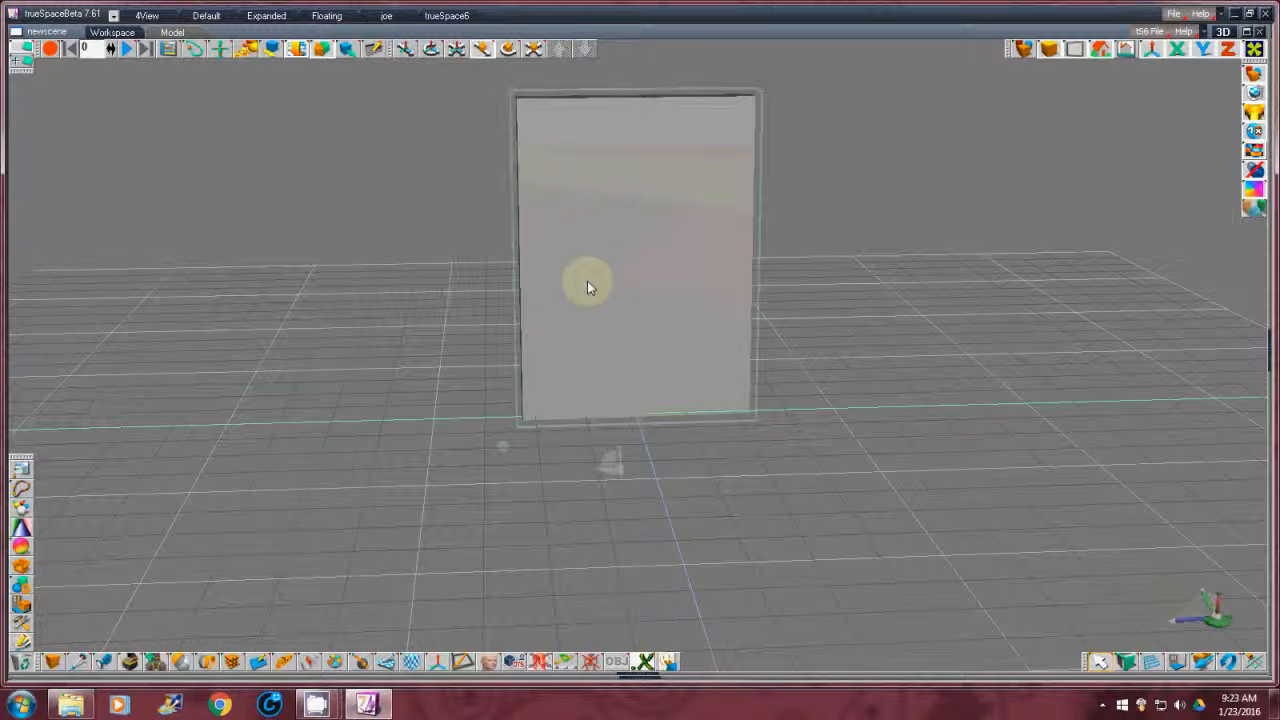
pyautogui.click(1150, 31)
pyautogui.moveTo(1173, 78)
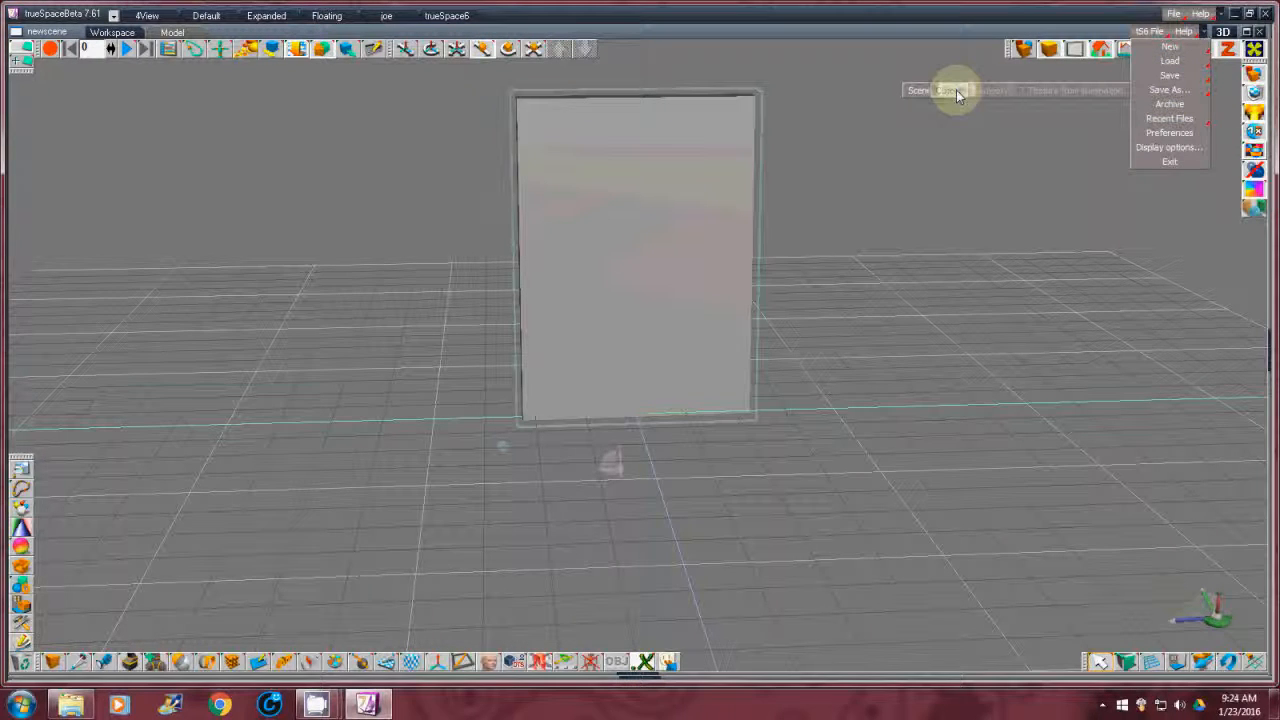
pyautogui.click(956, 90)
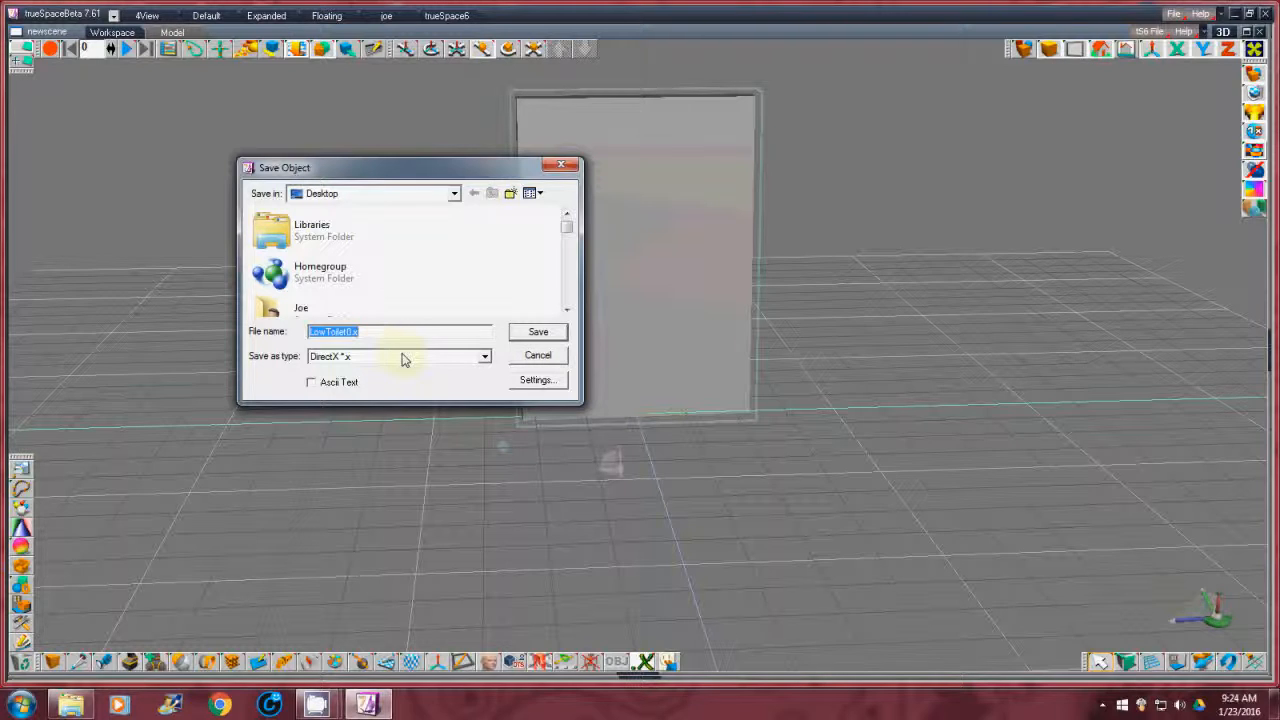
pyautogui.click(570, 167)
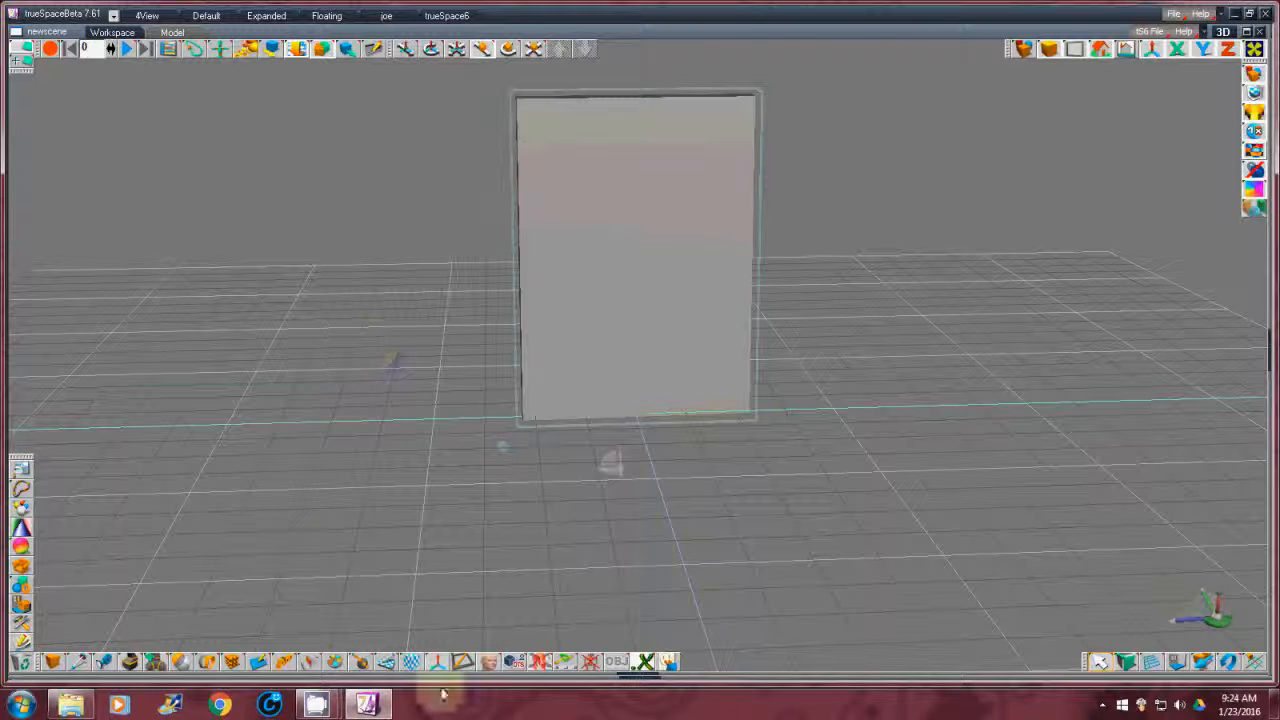
pyautogui.moveTo(318, 708)
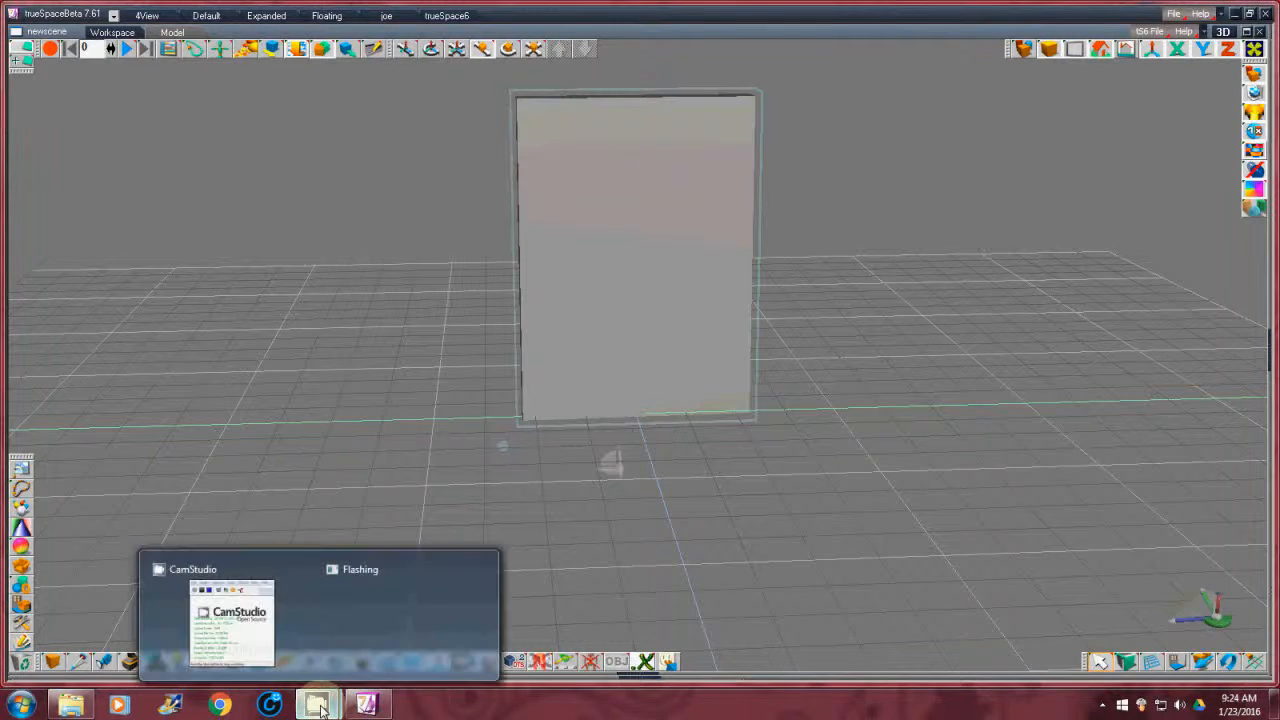
pyautogui.click(250, 640)
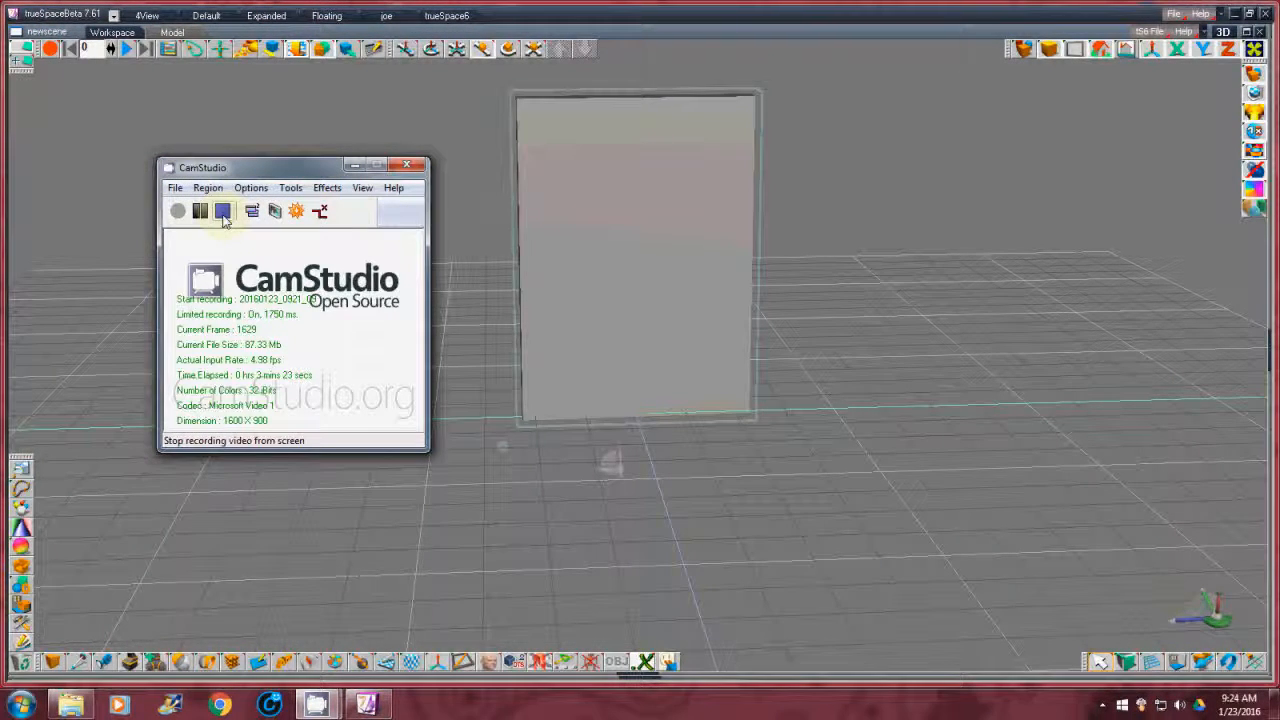
pyautogui.click(223, 212)
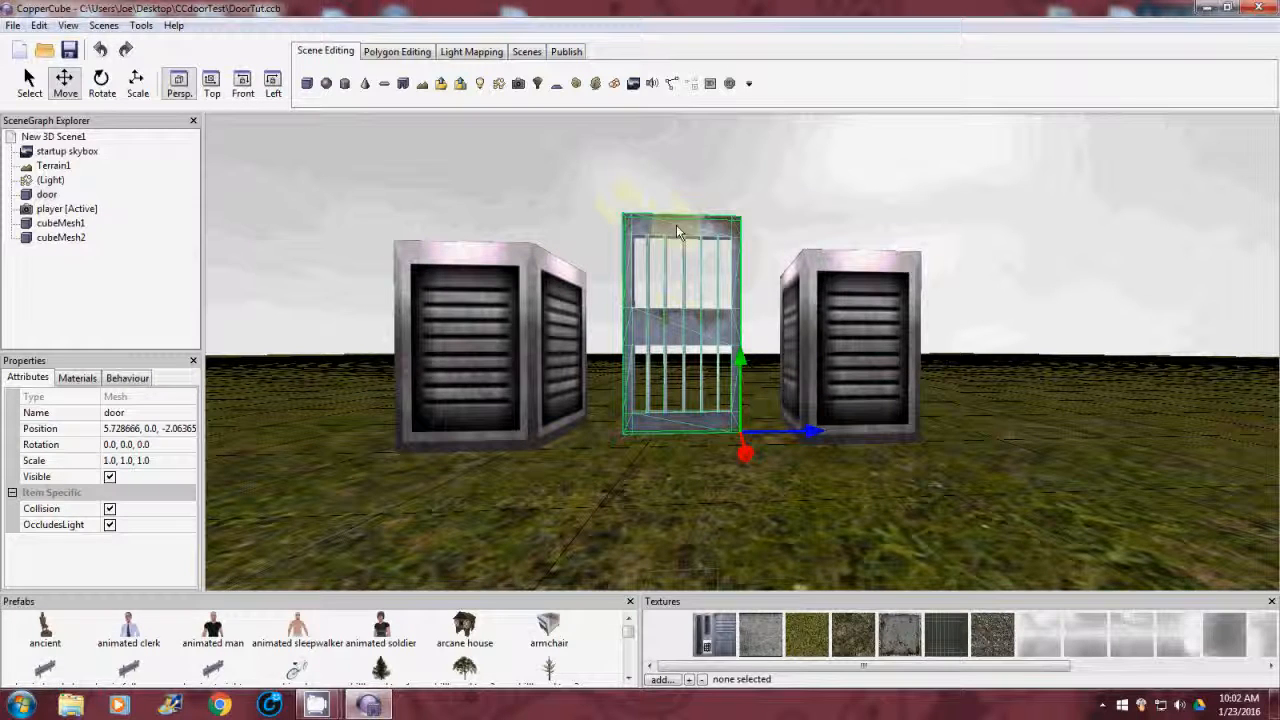
# In CopperCube, add the "On proximity do something" behaviour to the door mesh
pyautogui.click(48, 195)
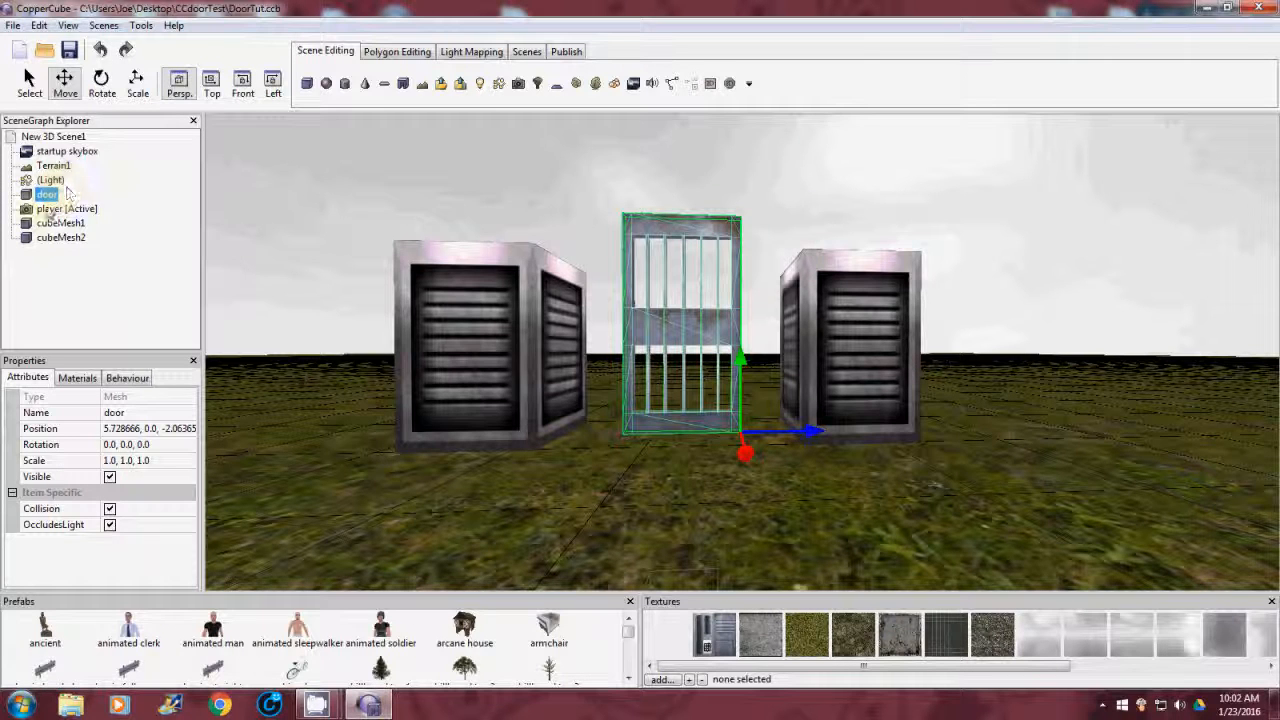
pyautogui.click(128, 378)
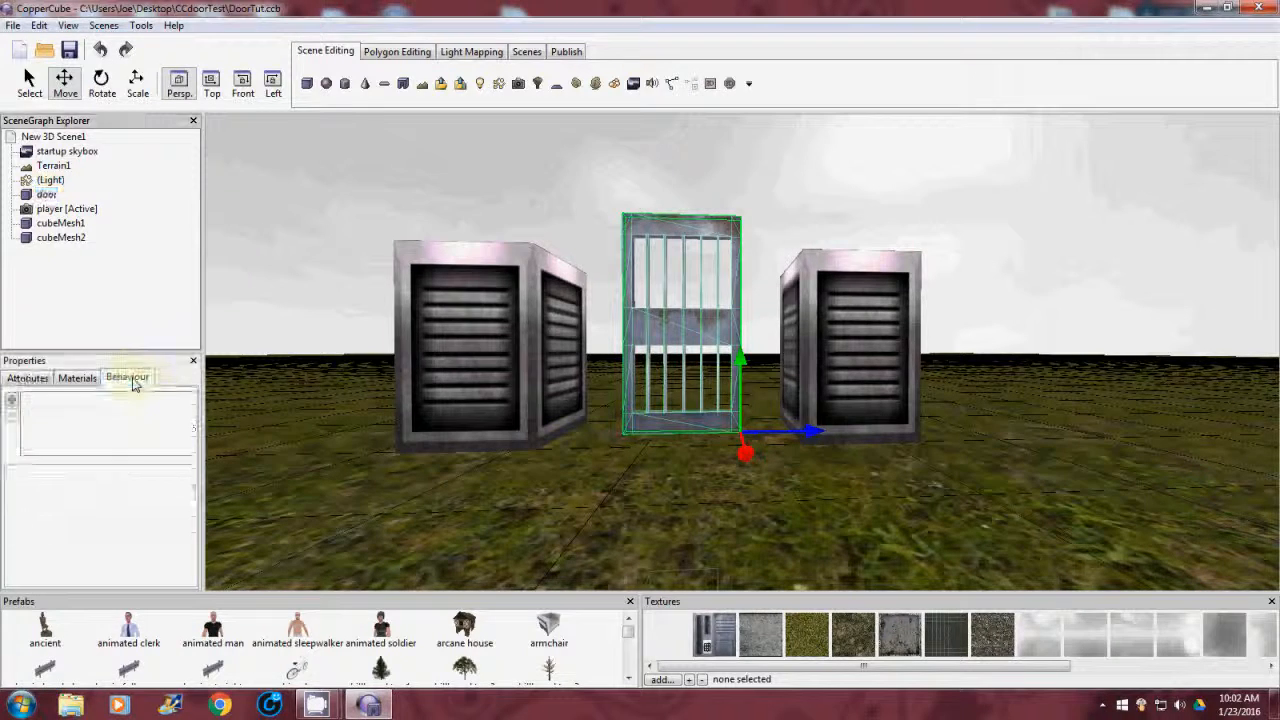
pyautogui.click(12, 401)
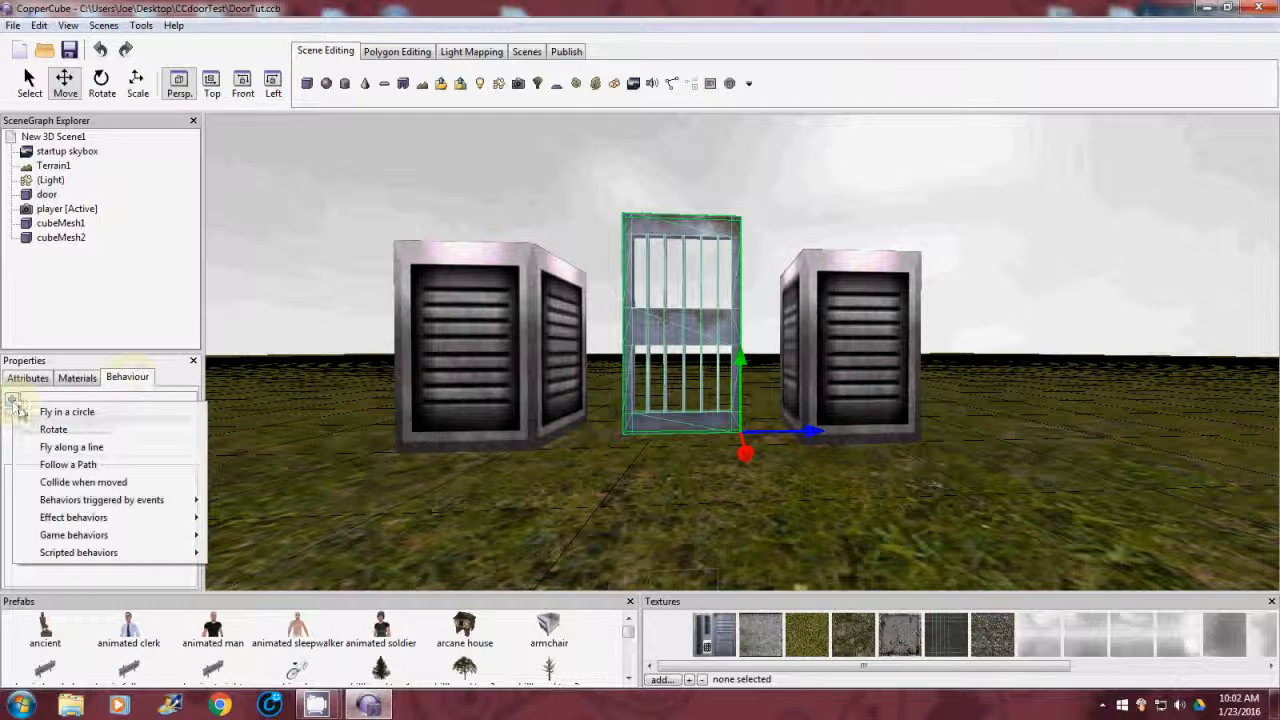
pyautogui.moveTo(86, 503)
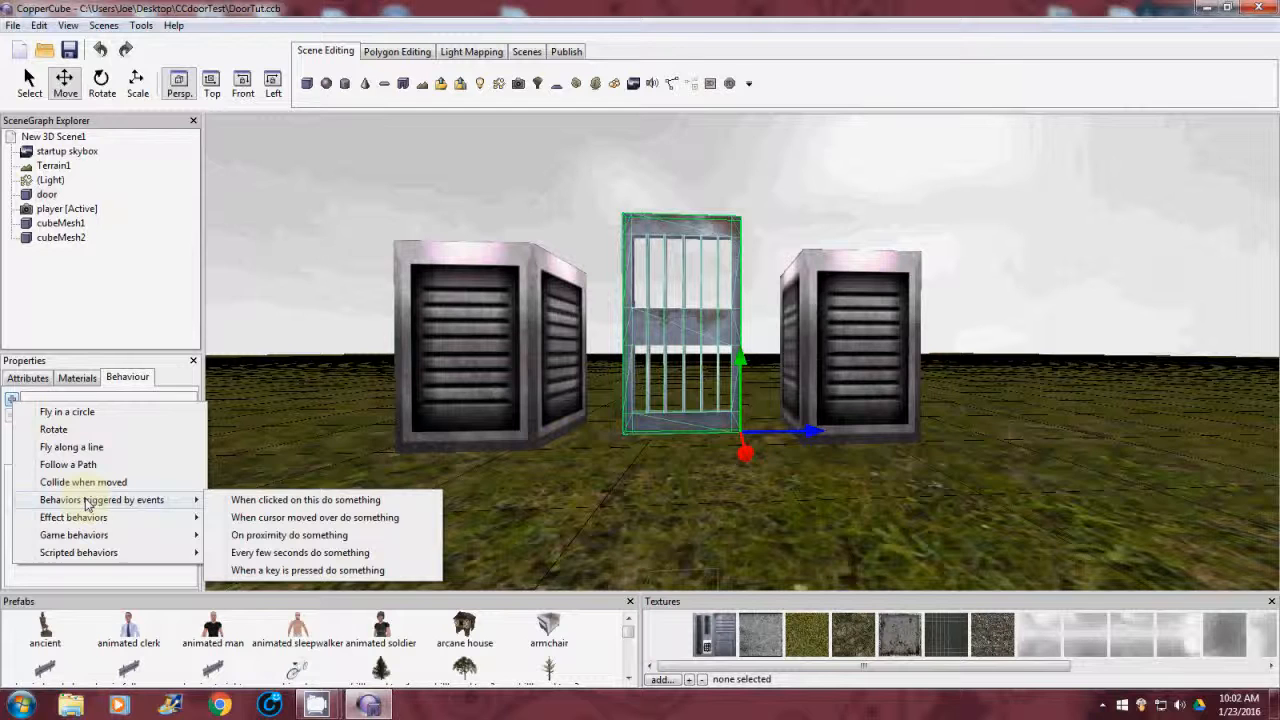
pyautogui.click(238, 536)
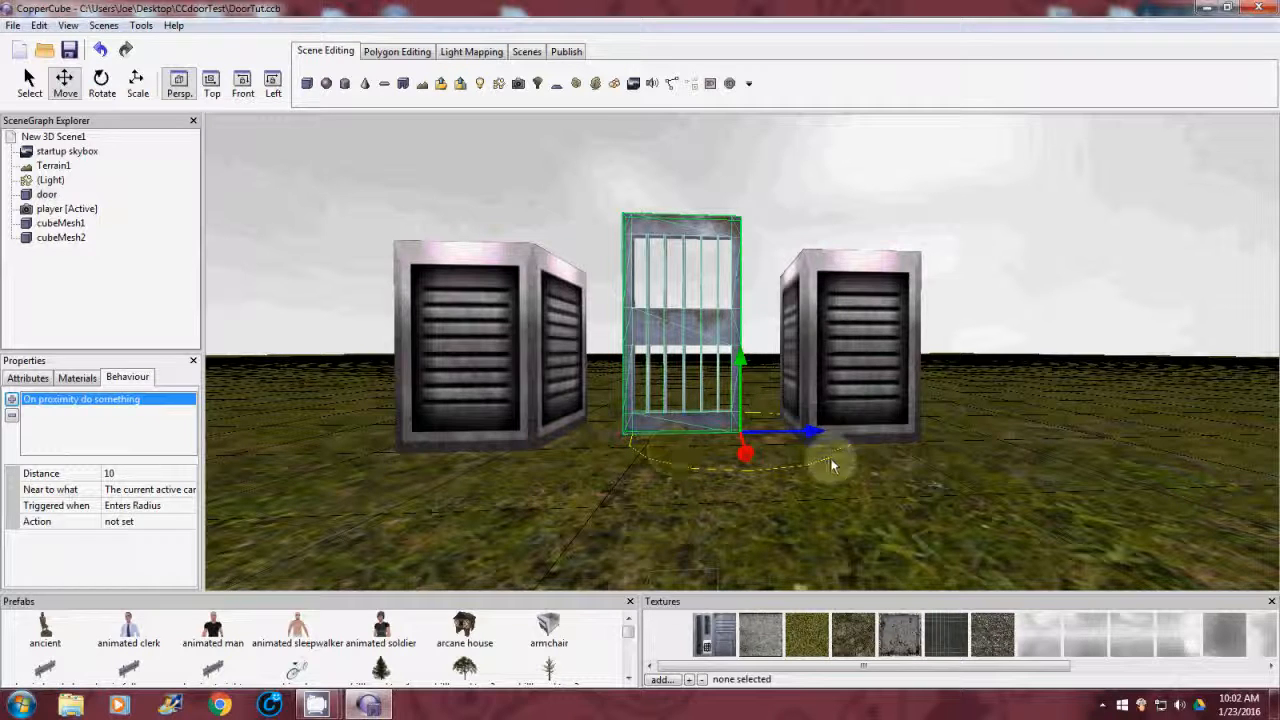
# Set the trigger distance of the door's proximity behaviour to 20
pyautogui.click(125, 474)
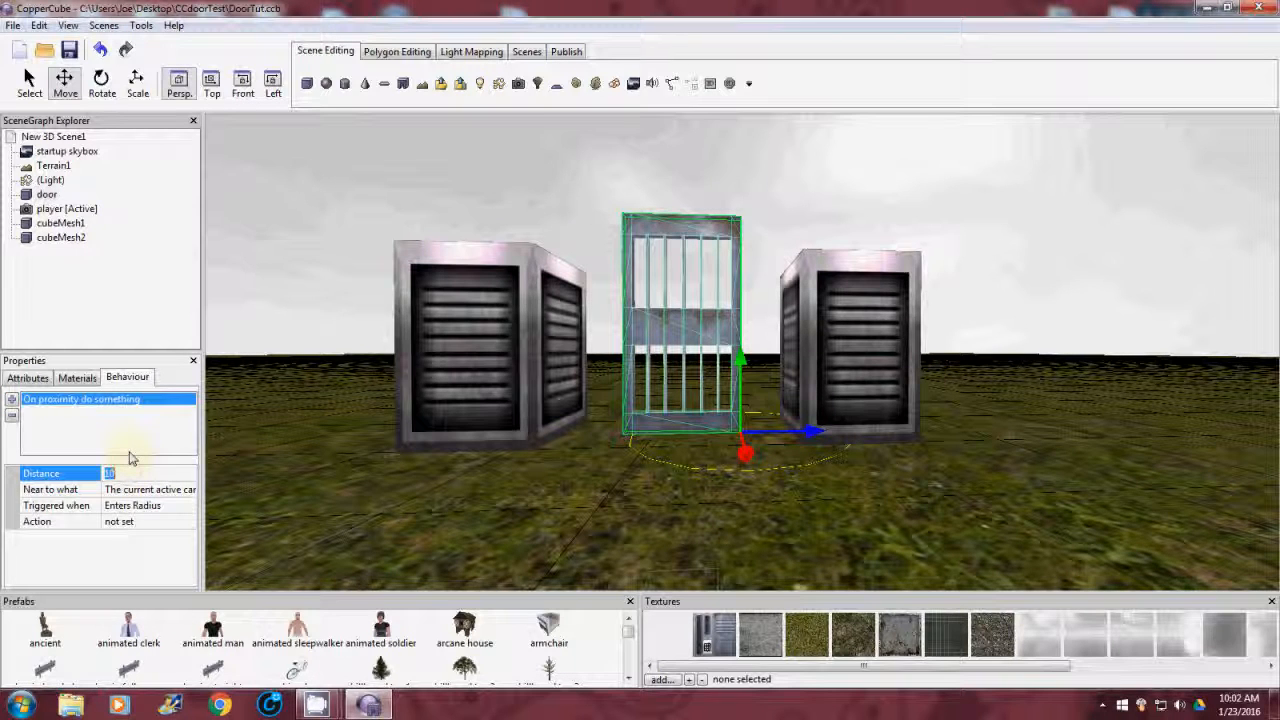
pyautogui.write('2')
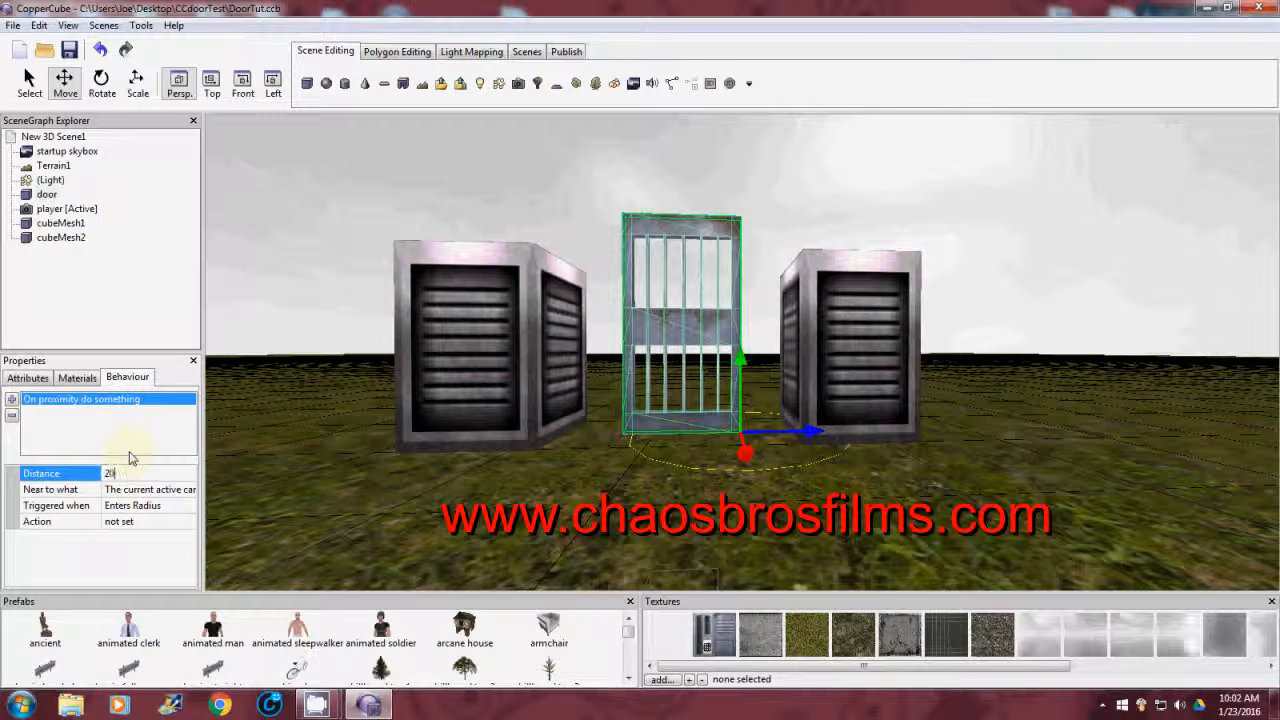
pyautogui.press('Return')
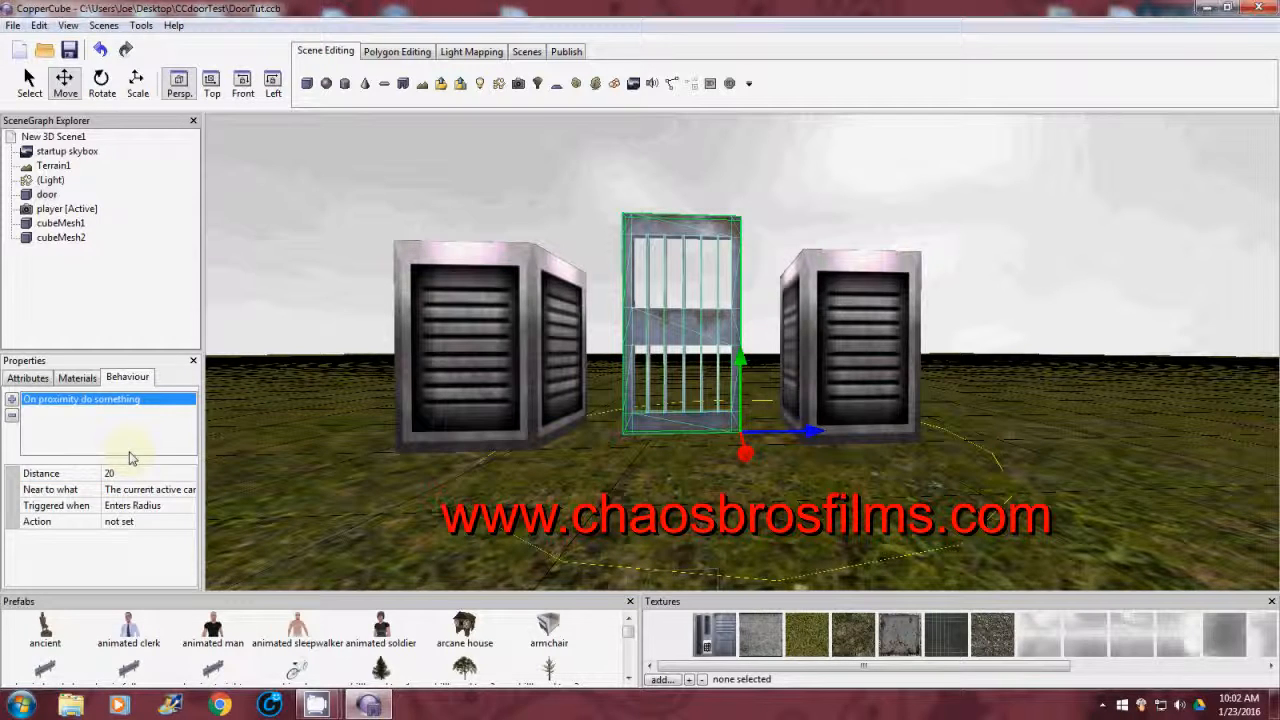
# Make the proximity behaviour react to a scene node and choose the player camera as that node
pyautogui.click(191, 490)
pyautogui.click(188, 489)
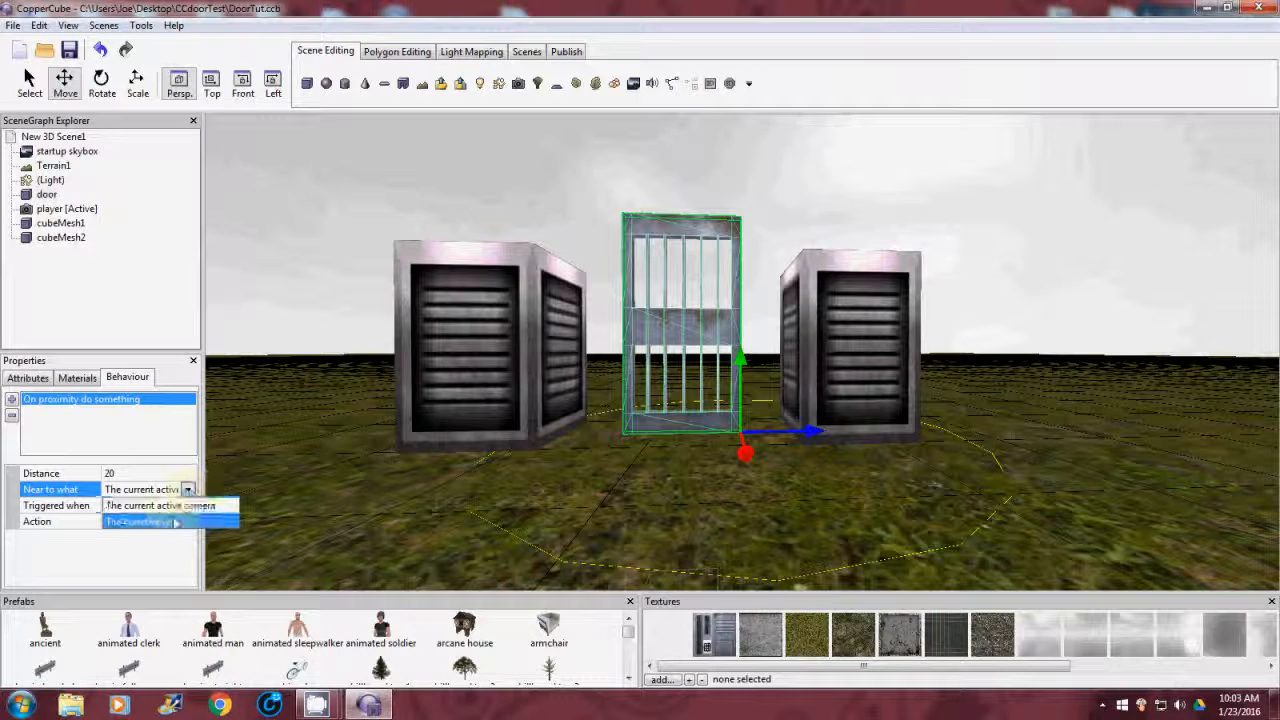
pyautogui.click(172, 522)
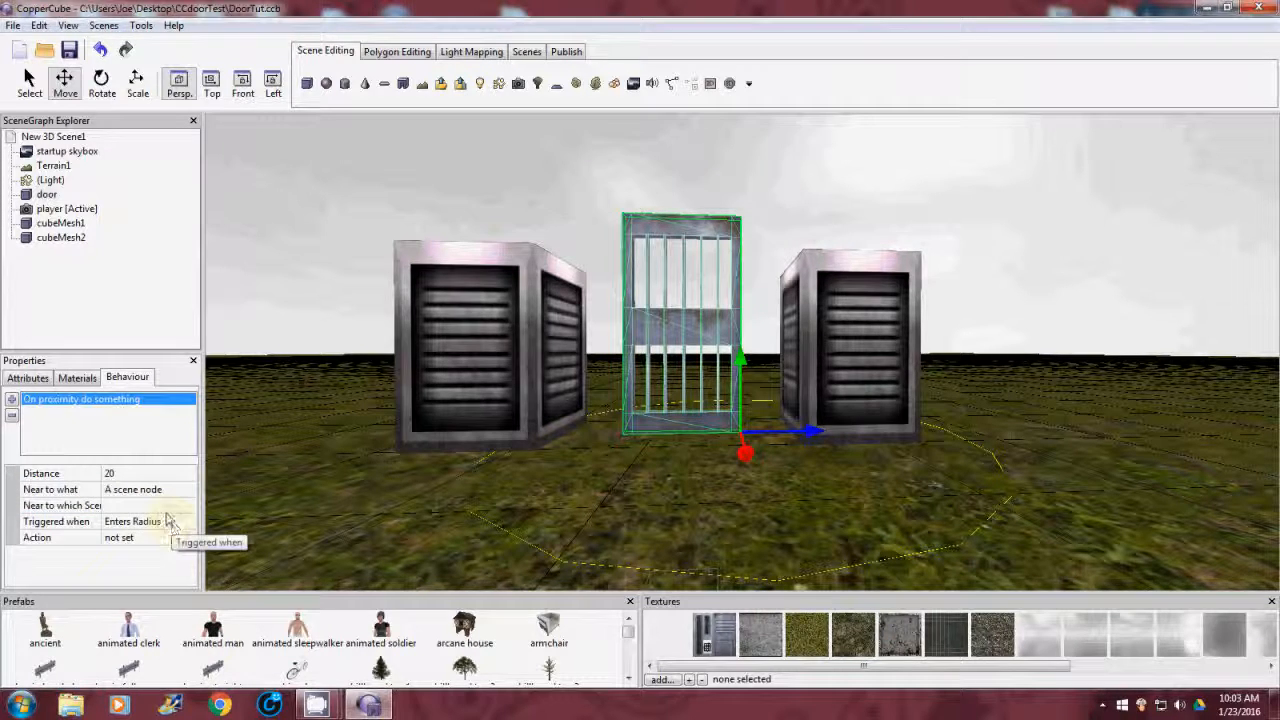
pyautogui.click(188, 506)
pyautogui.click(190, 508)
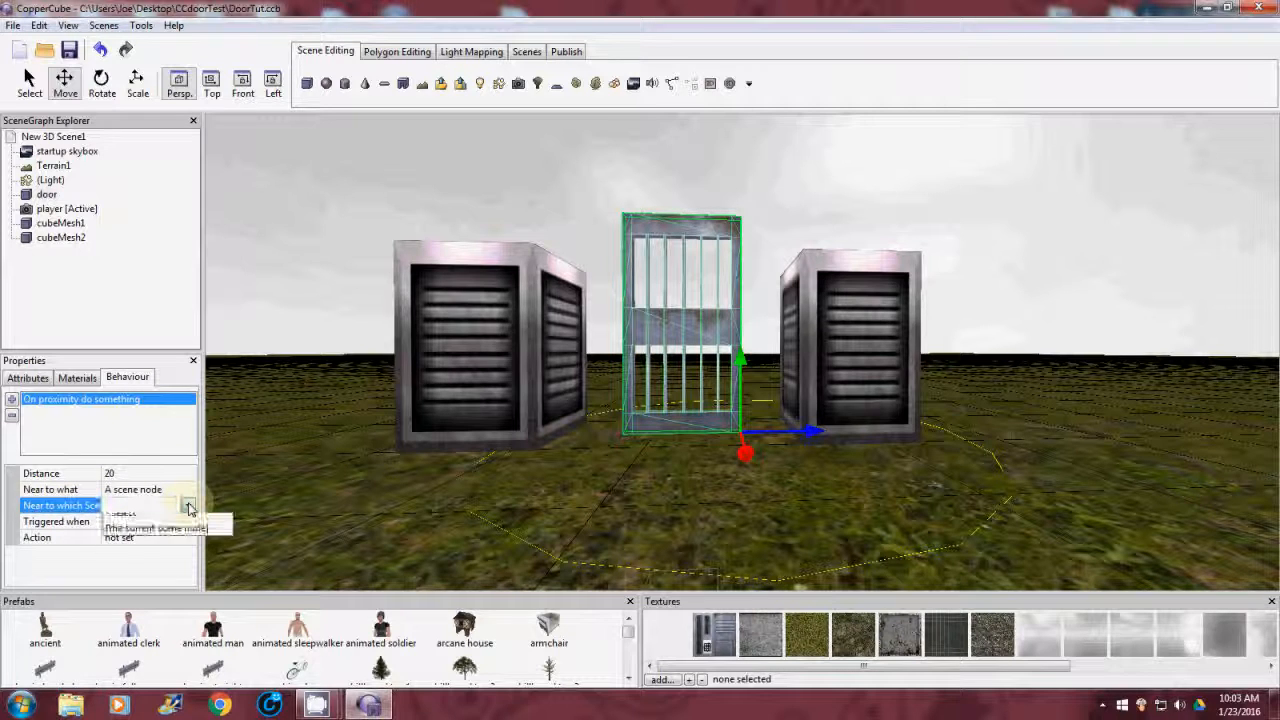
pyautogui.click(168, 531)
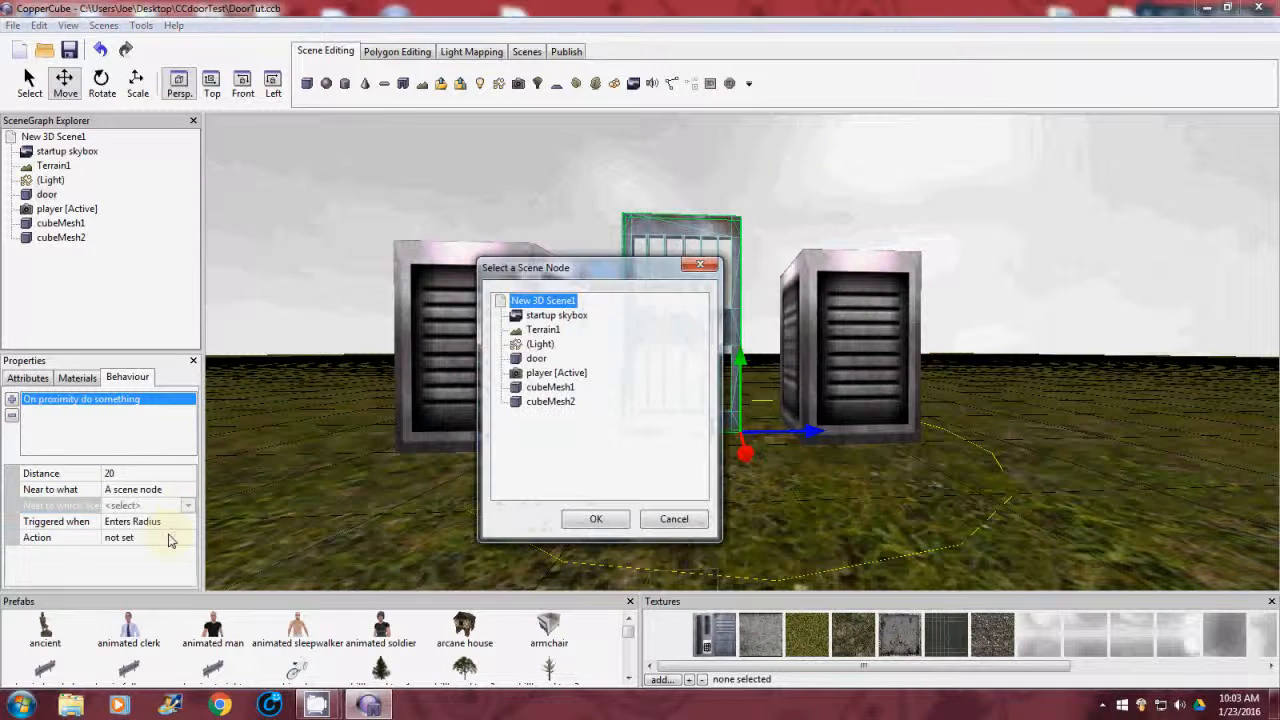
pyautogui.click(556, 372)
pyautogui.click(591, 522)
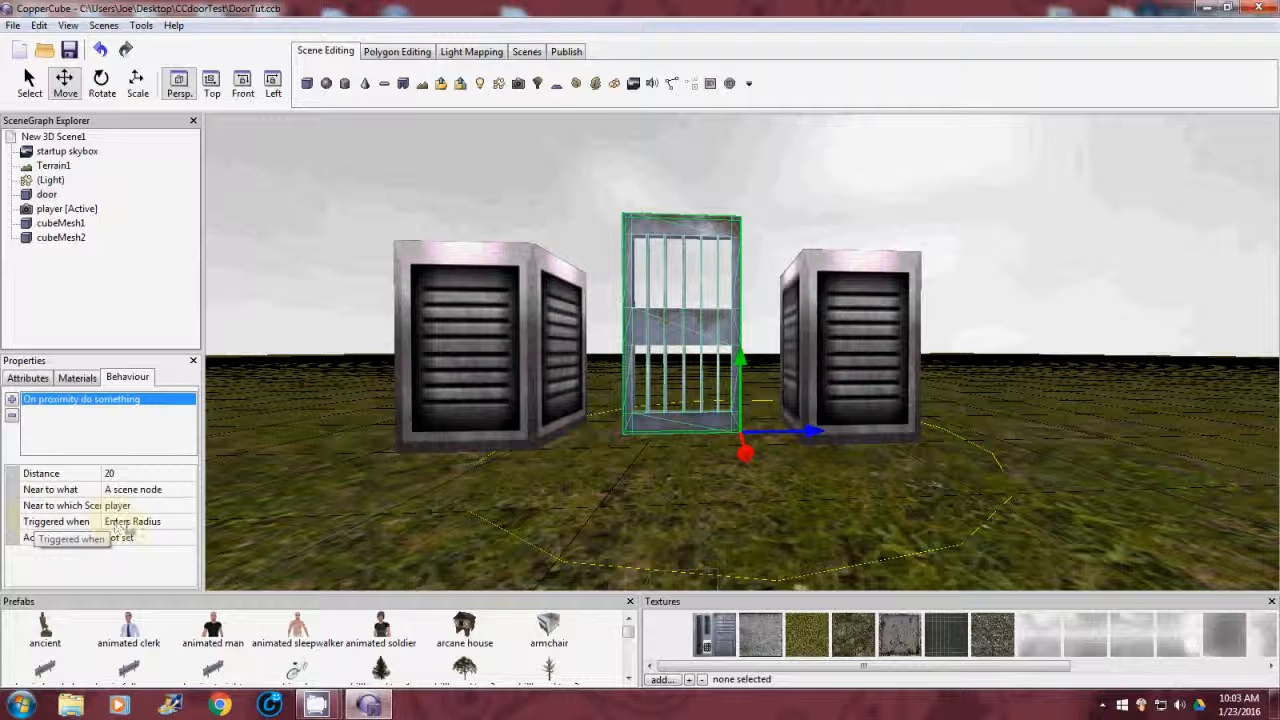
# Add a "Change rotation of a scene node" action to the proximity behaviour and target the door node
pyautogui.click(188, 539)
pyautogui.click(188, 538)
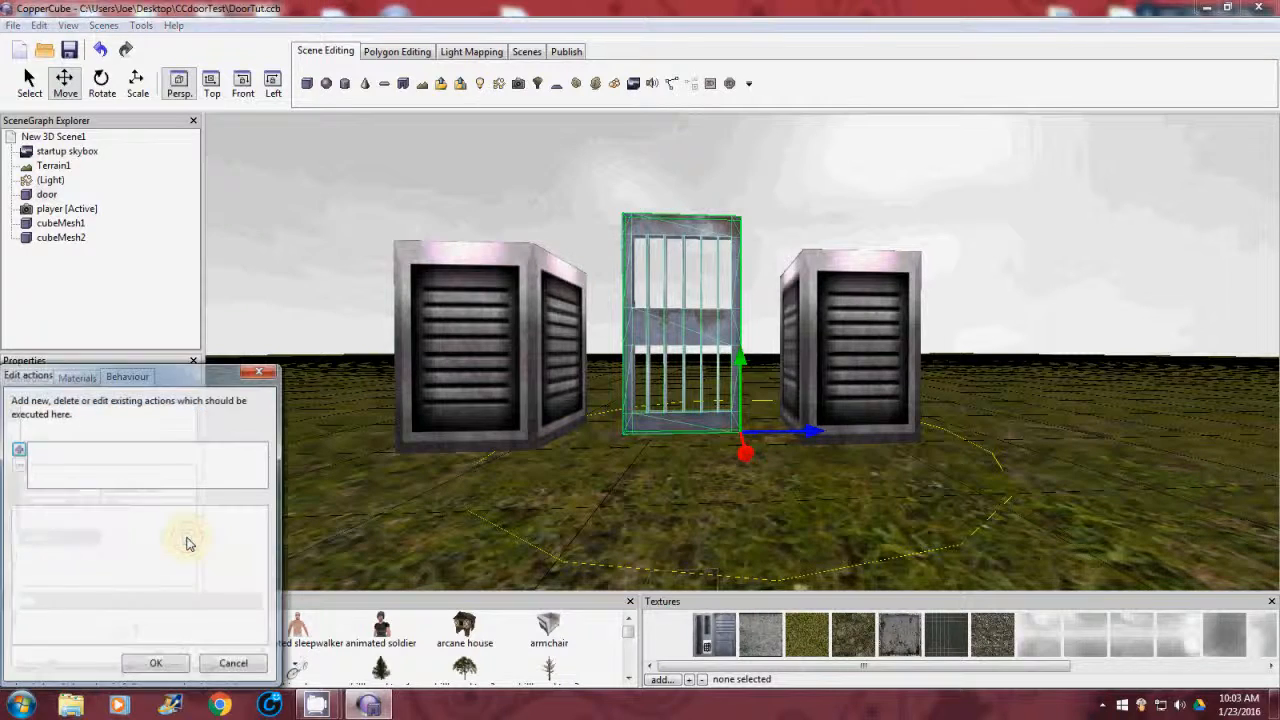
pyautogui.click(19, 451)
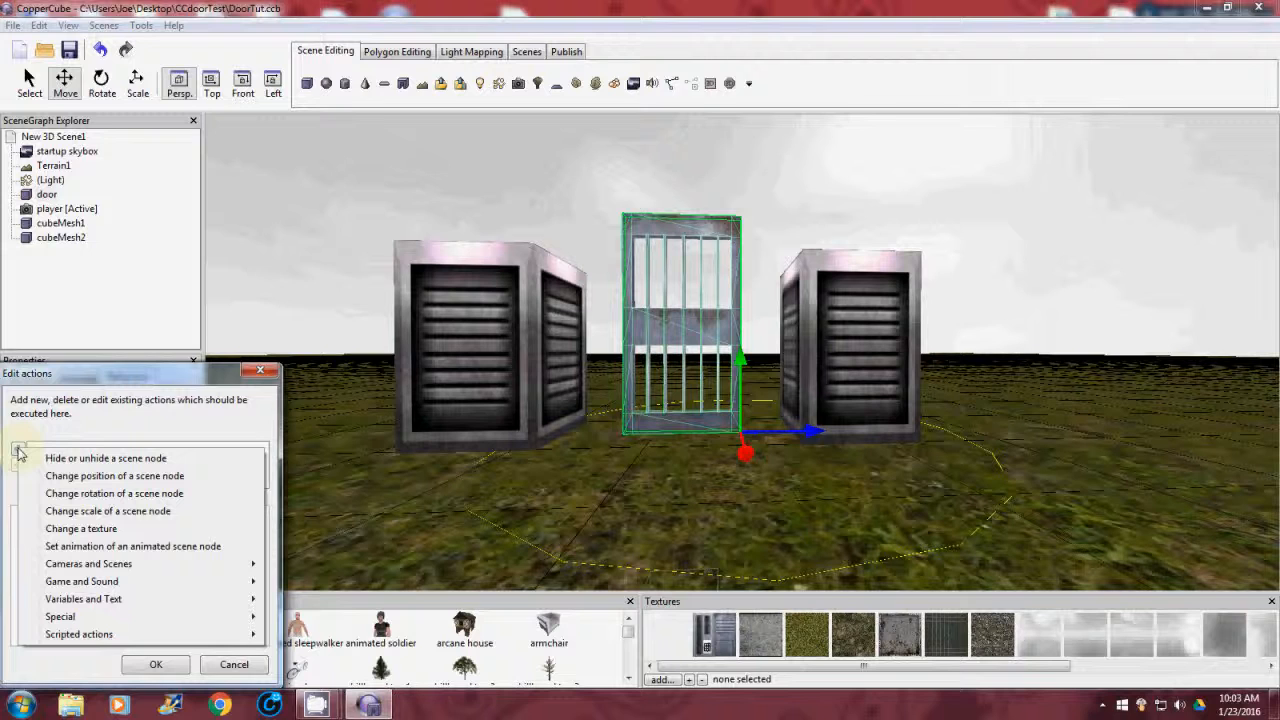
pyautogui.click(73, 495)
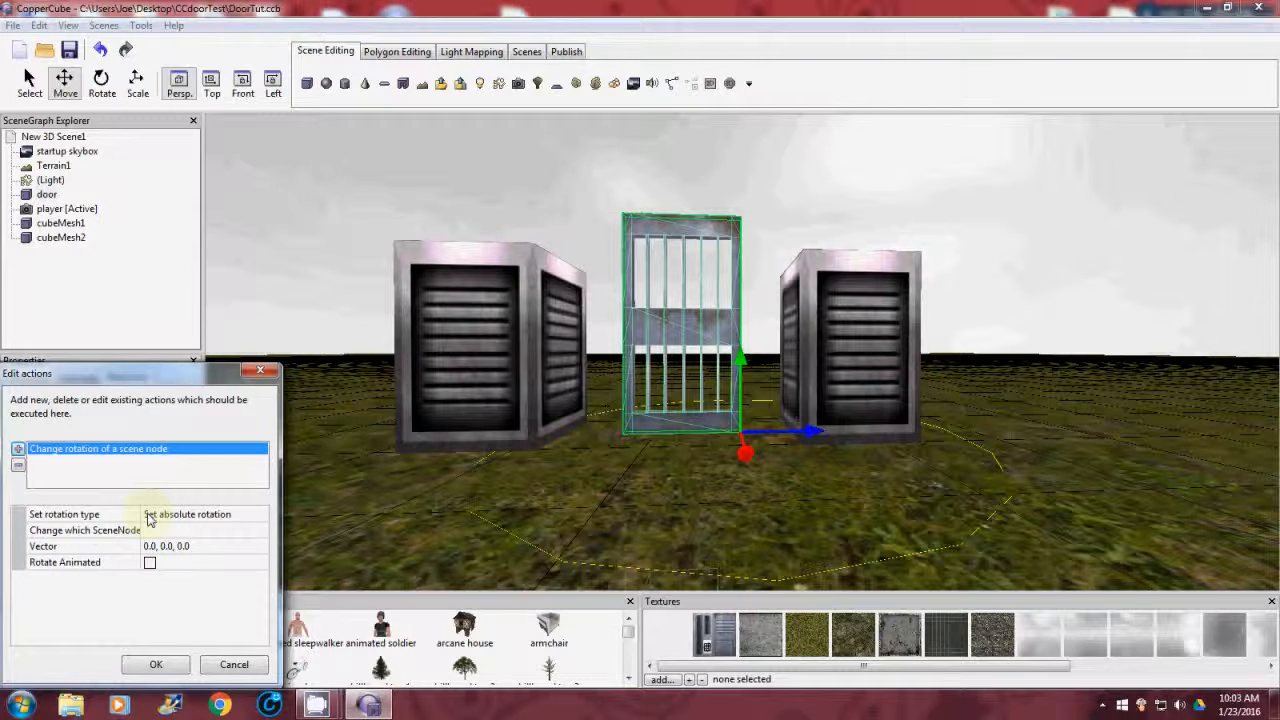
pyautogui.click(258, 533)
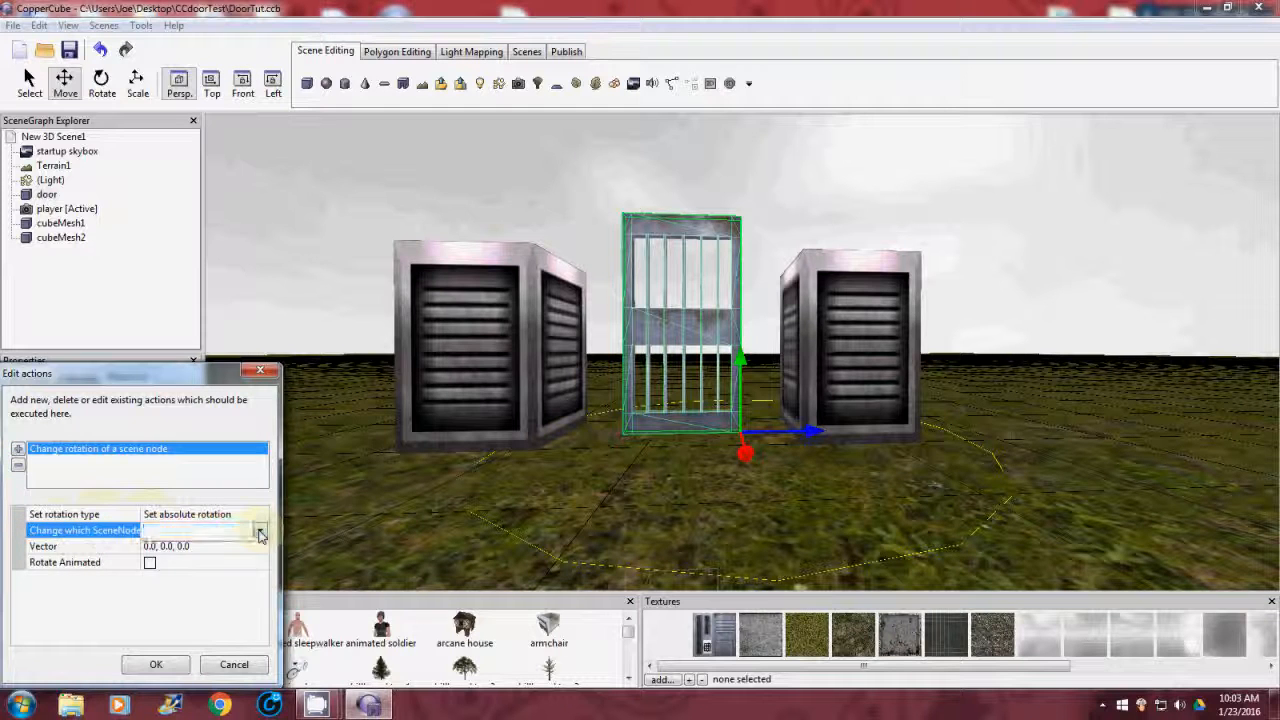
pyautogui.click(259, 530)
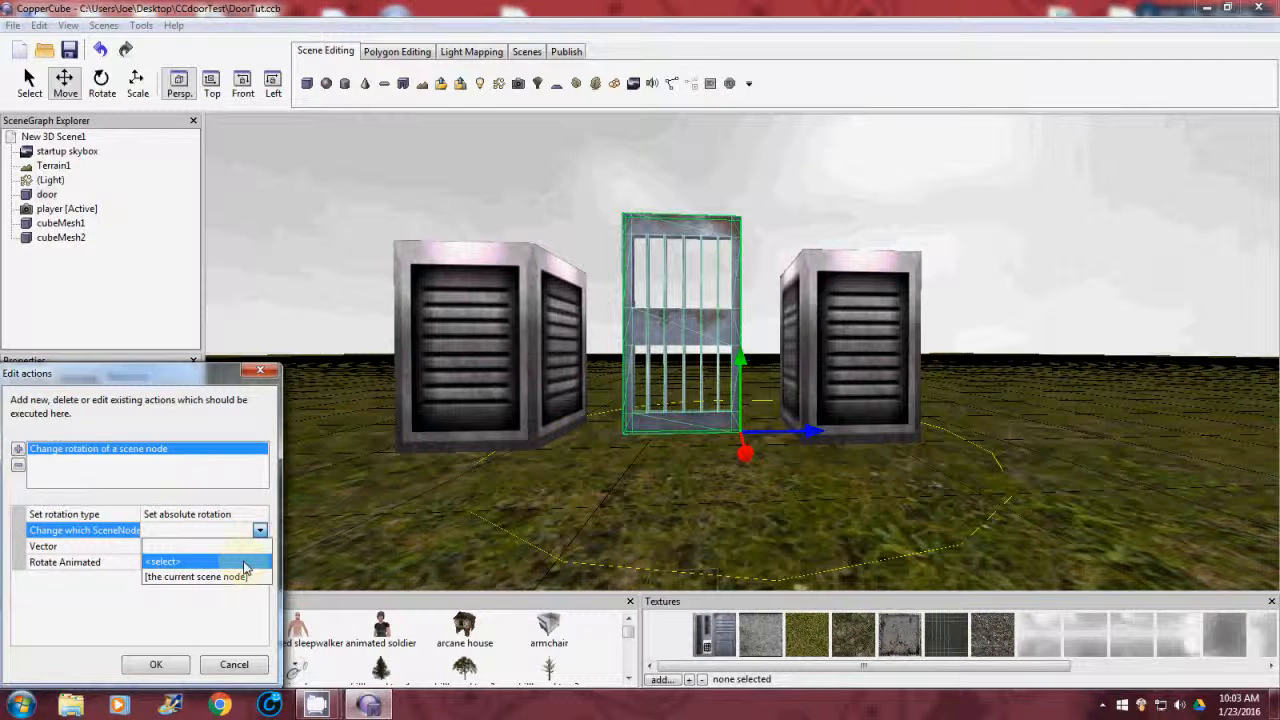
pyautogui.click(245, 562)
pyautogui.click(536, 358)
pyautogui.click(595, 520)
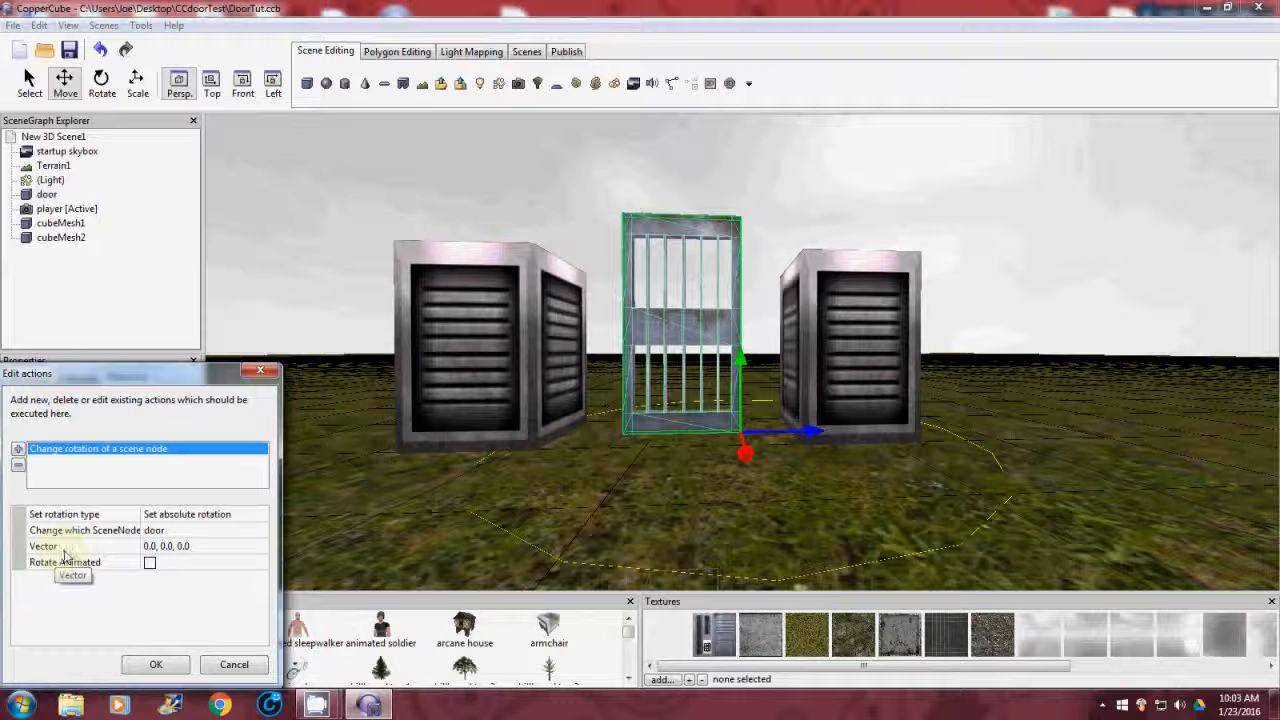
# Set the rotation action's vector to 0.0, 90.0, 0.0
pyautogui.click(175, 547)
pyautogui.doubleClick(164, 546)
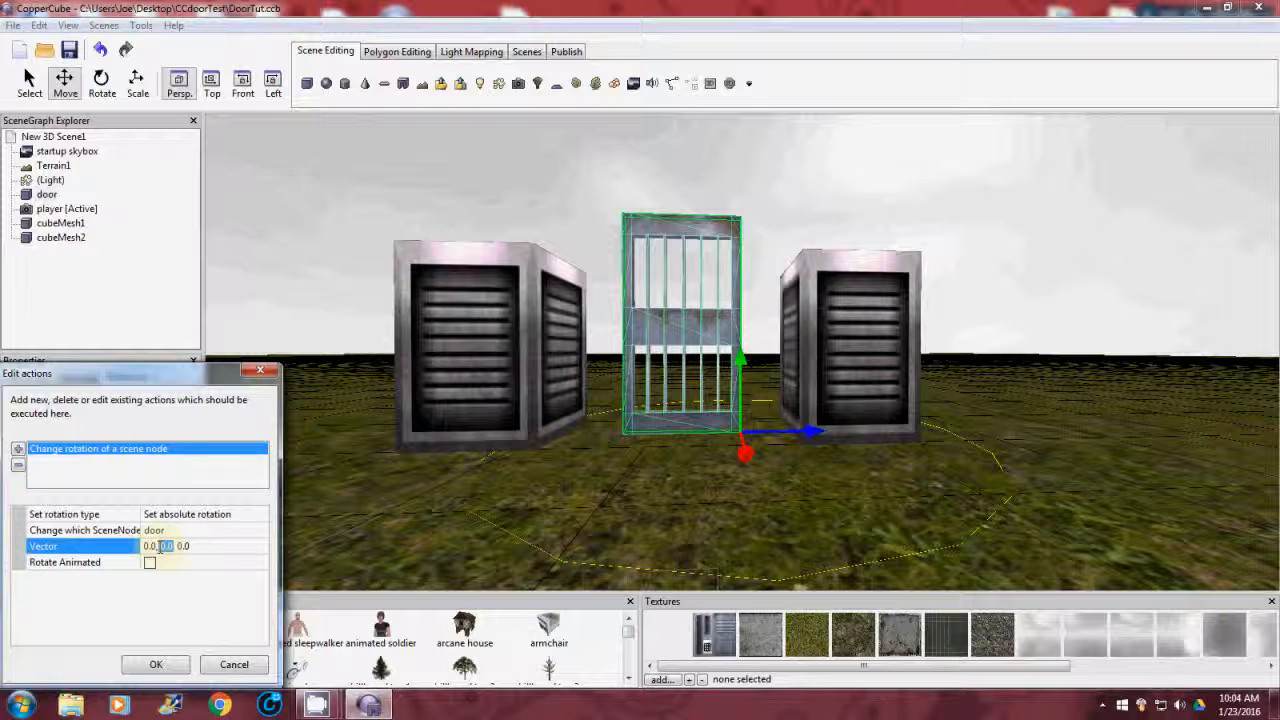
pyautogui.write('90')
pyautogui.press('Return')
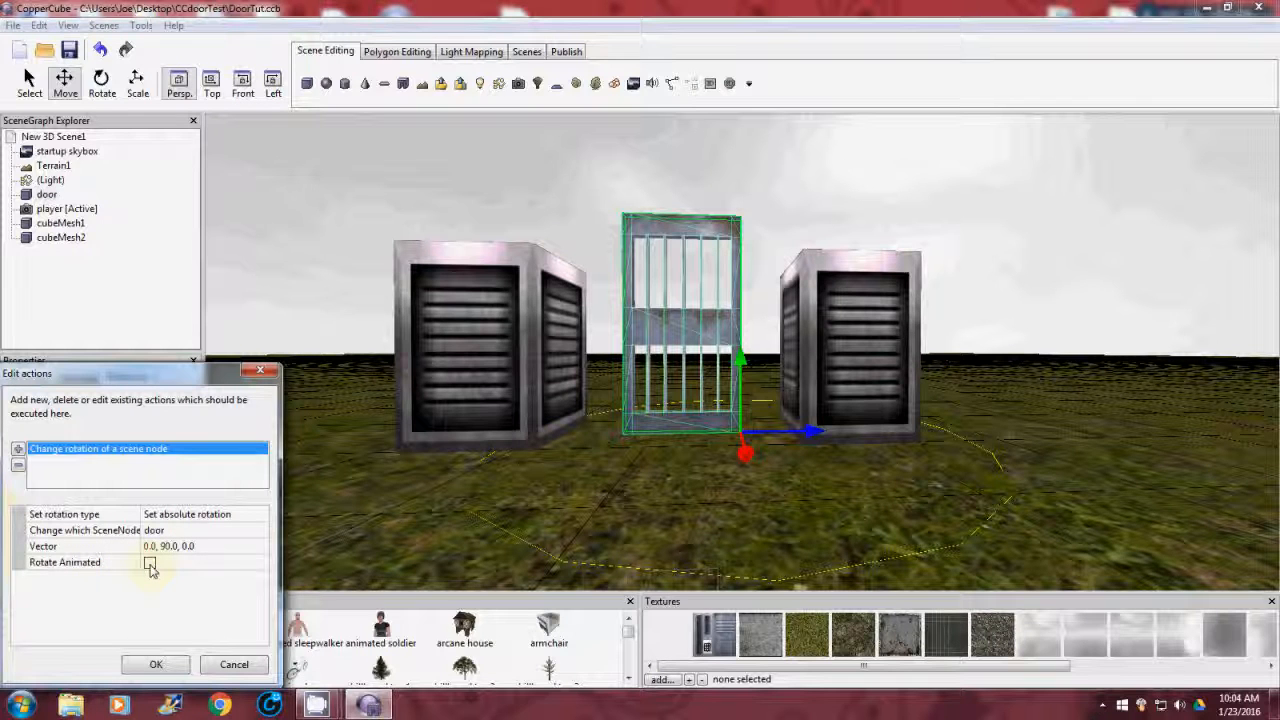
# Animate the rotation with a time to rotate of 2000 ms and accept the action
pyautogui.click(150, 564)
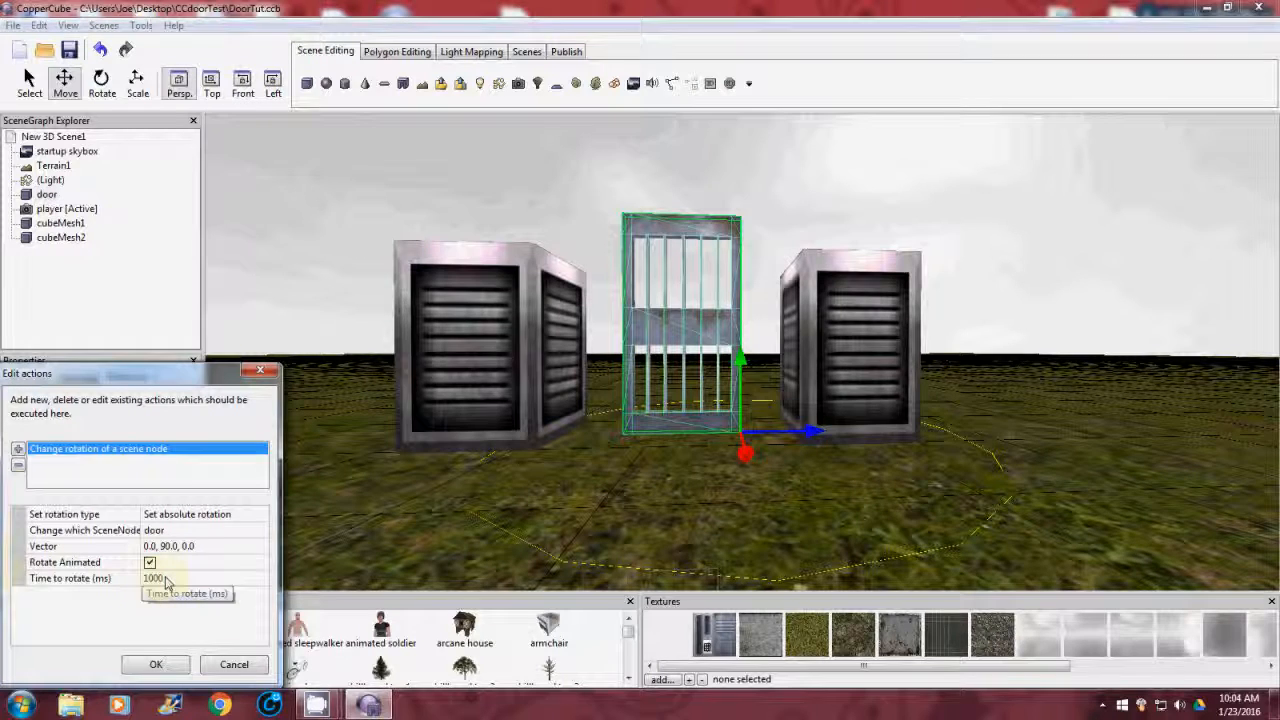
pyautogui.click(170, 580)
pyautogui.click(163, 577)
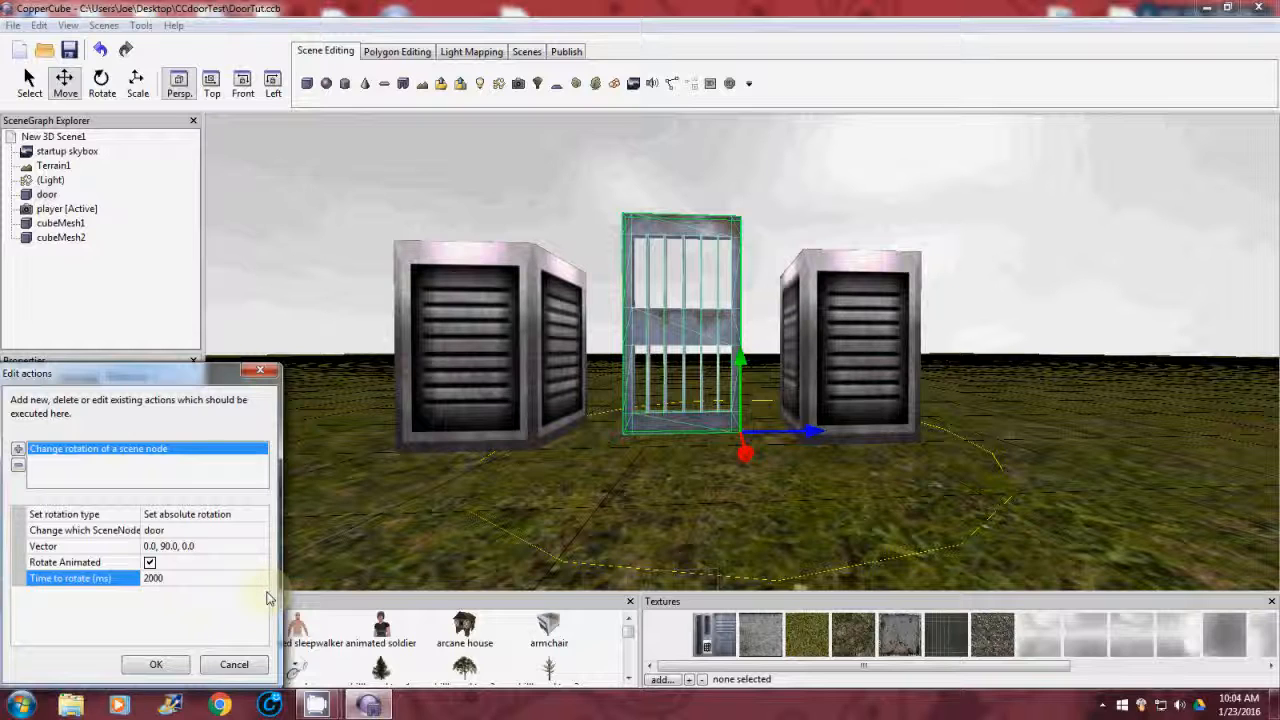
pyautogui.press('Return')
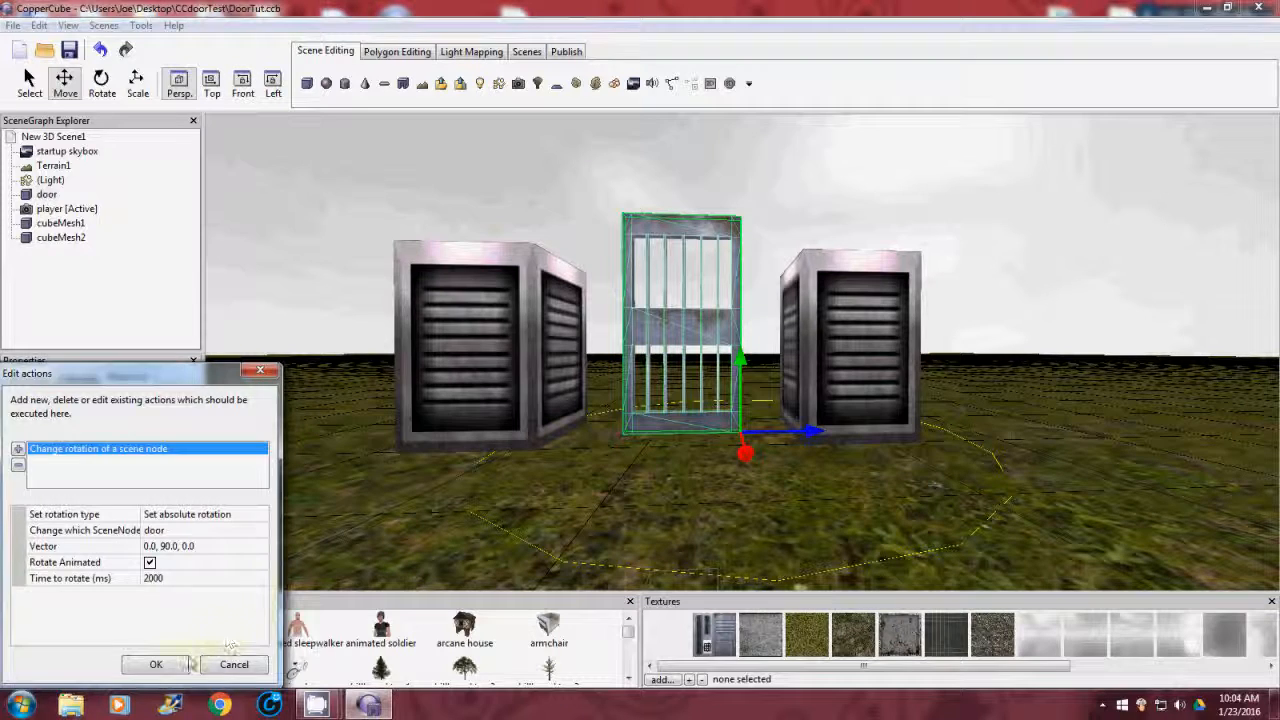
pyautogui.click(165, 664)
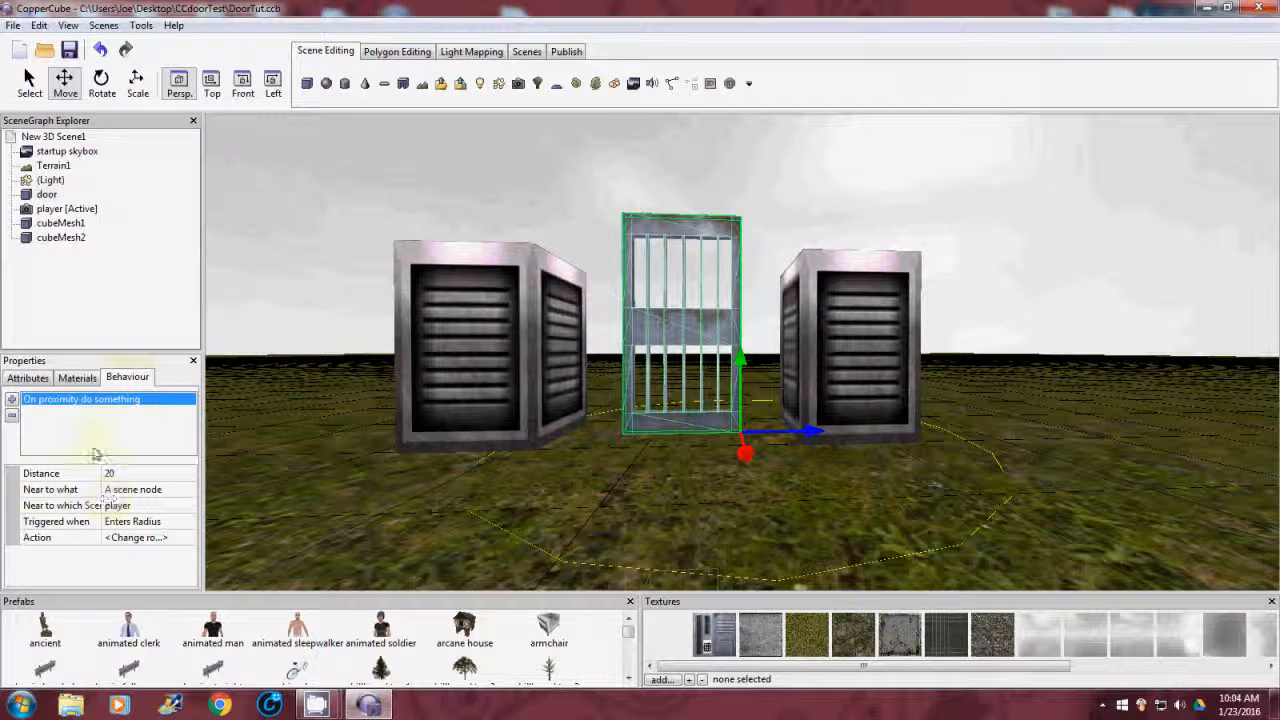
# Add a second "On proximity do something" behaviour to the door and set its distance to 20
pyautogui.click(12, 401)
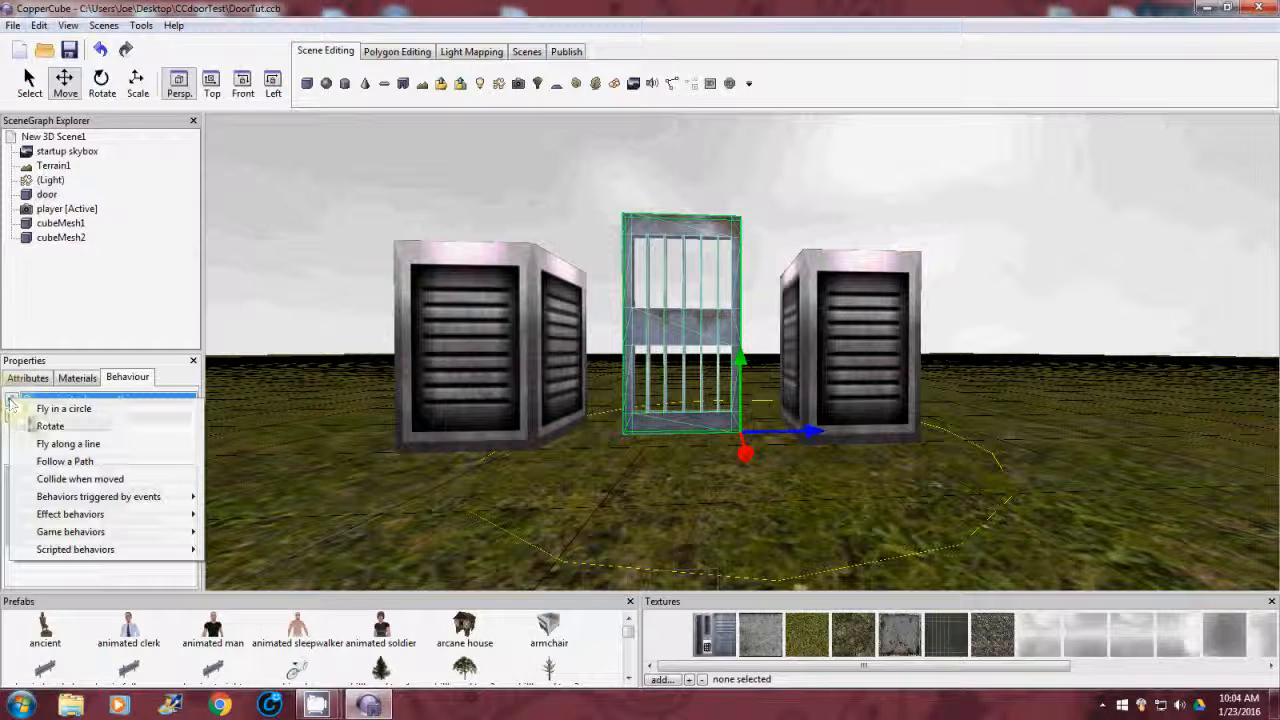
pyautogui.moveTo(95, 495)
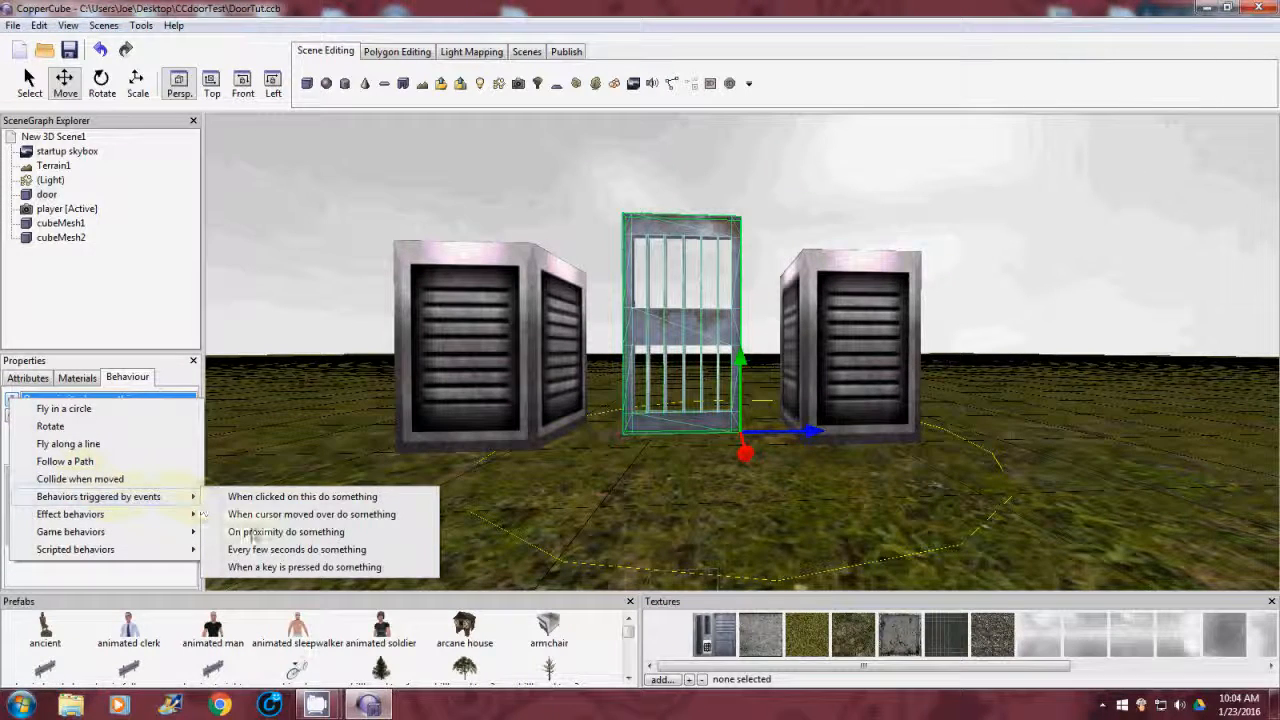
pyautogui.click(253, 531)
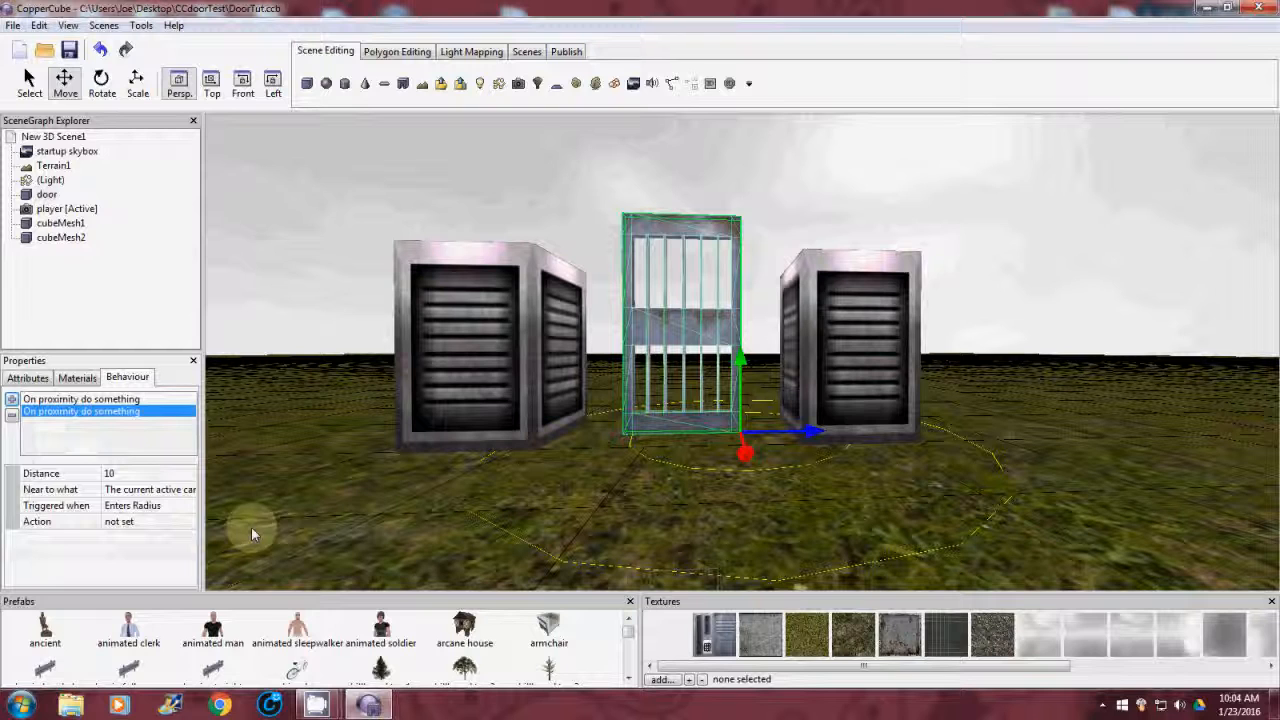
pyautogui.click(128, 476)
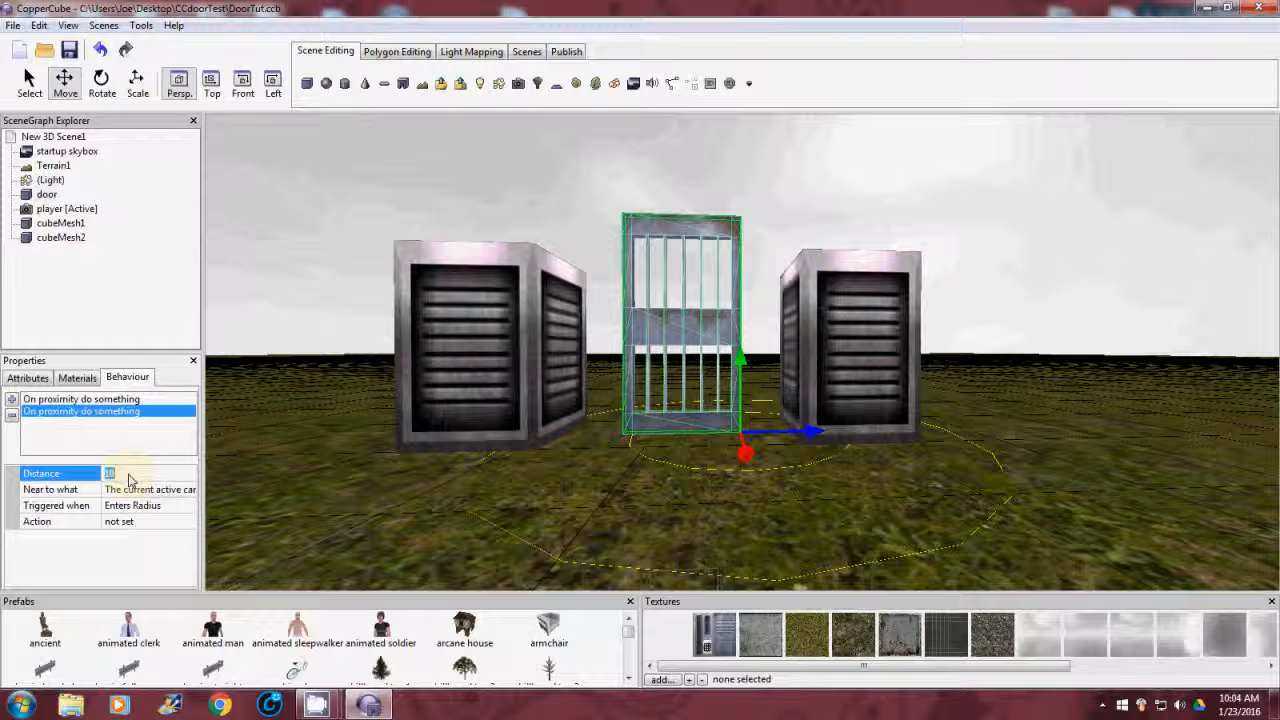
pyautogui.press('Return')
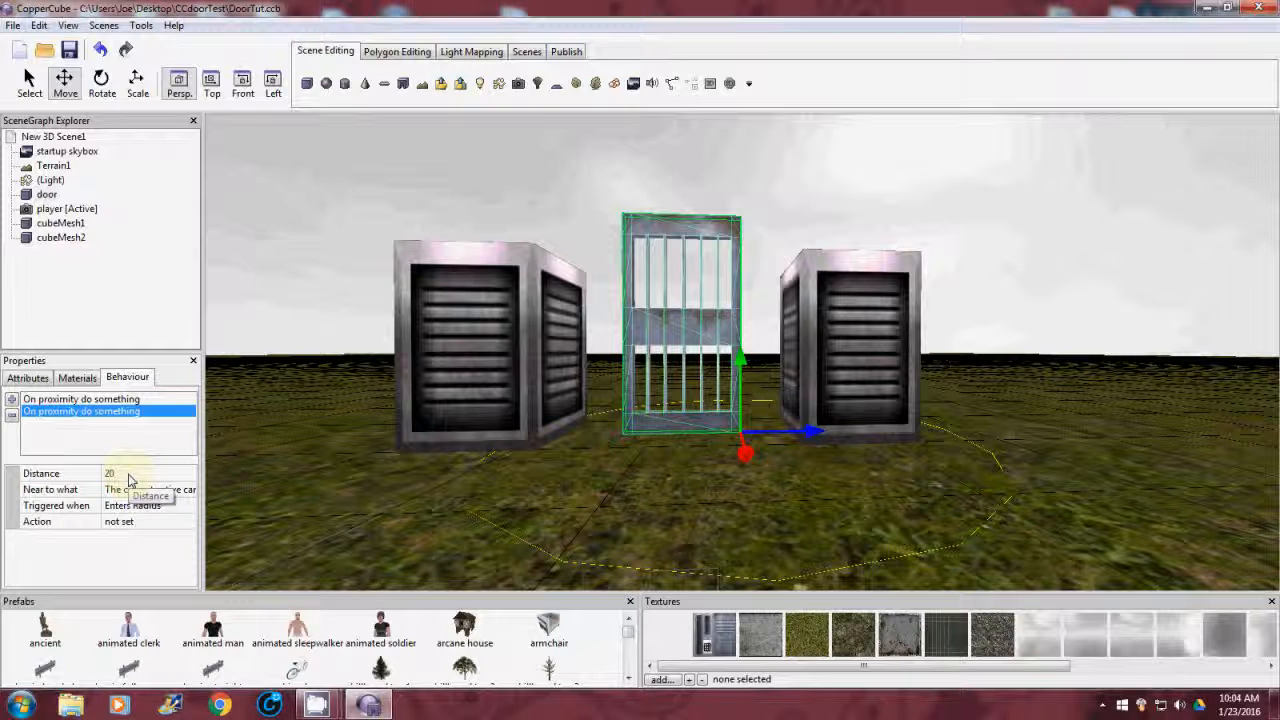
# Make the second proximity behaviour react to a scene node, choosing the player camera
pyautogui.click(189, 490)
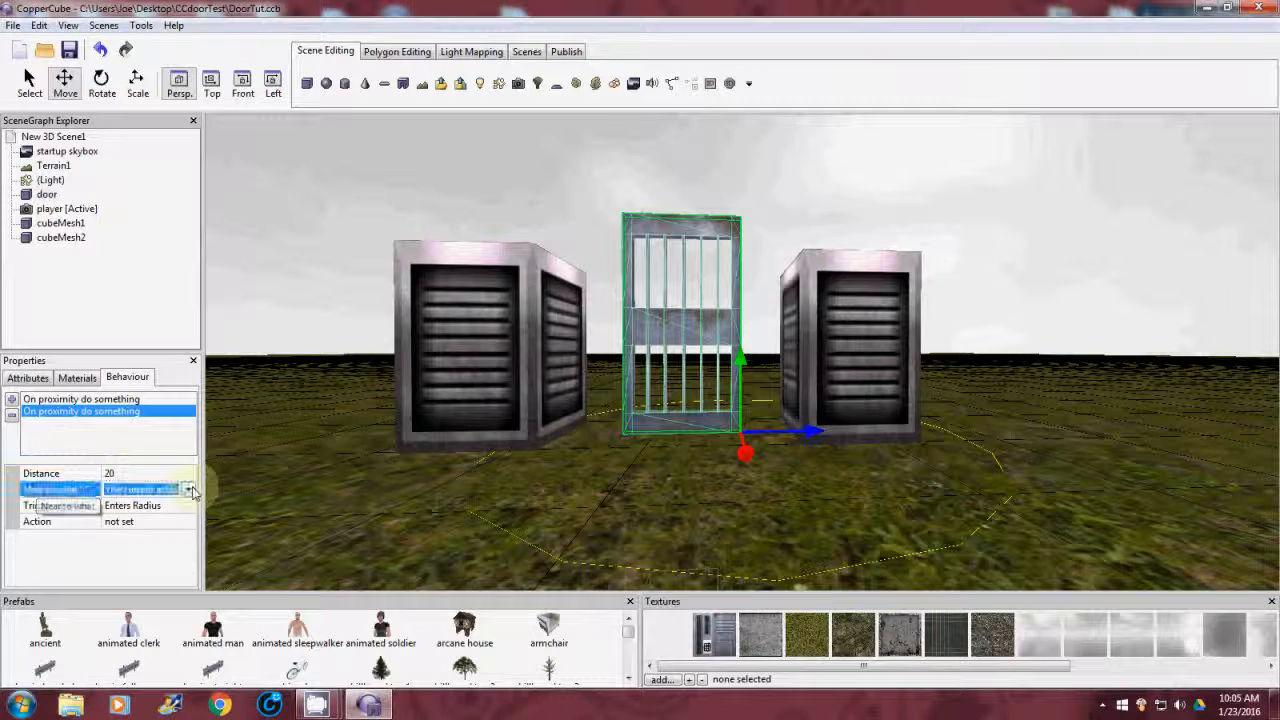
pyautogui.click(188, 490)
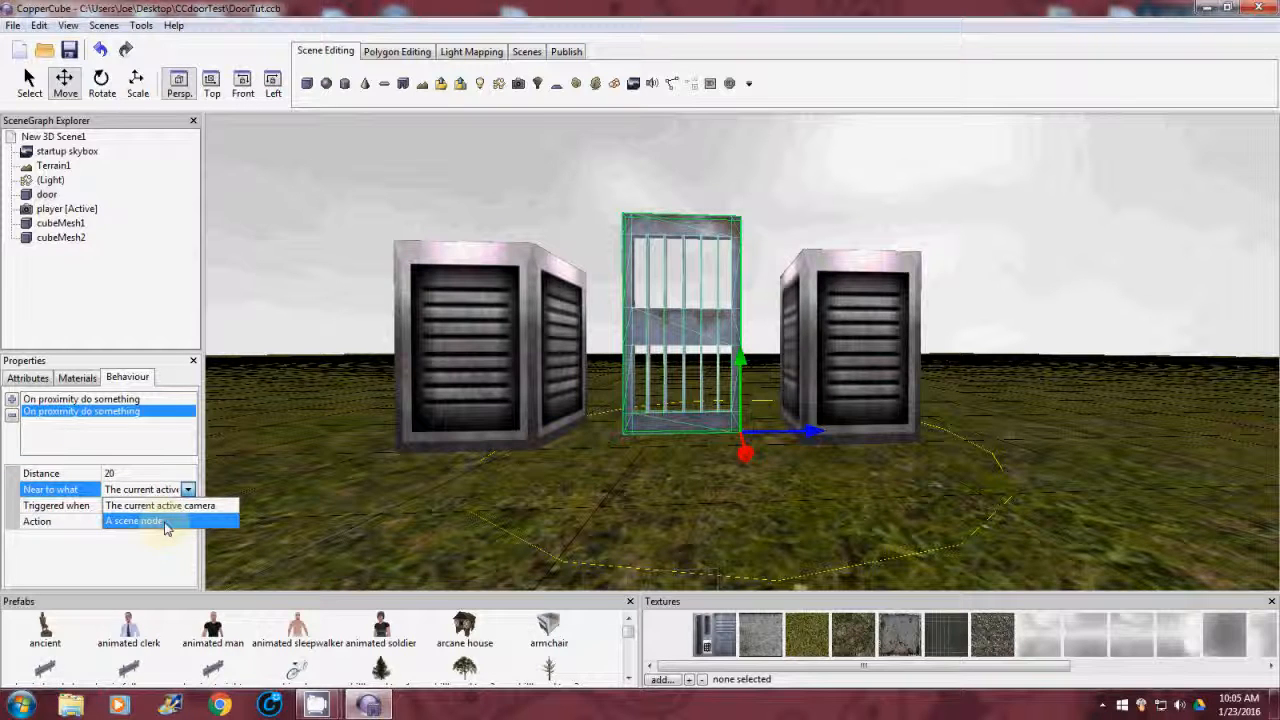
pyautogui.click(167, 522)
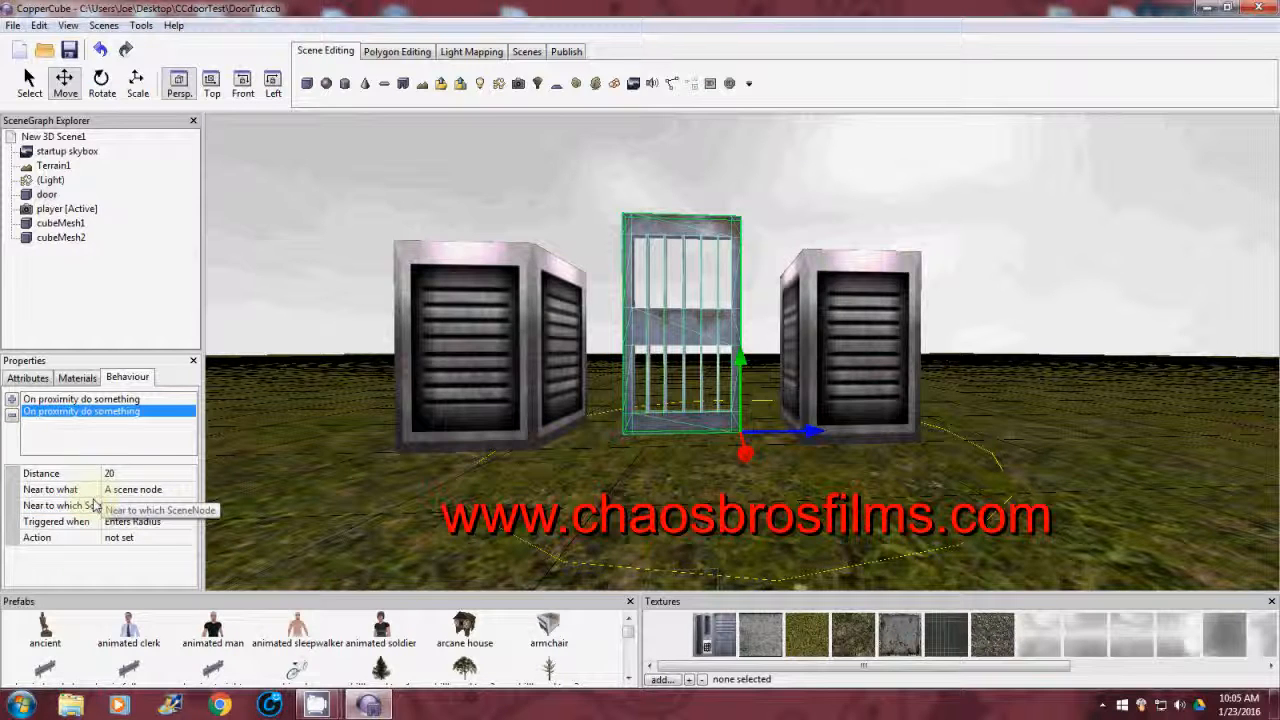
pyautogui.click(188, 507)
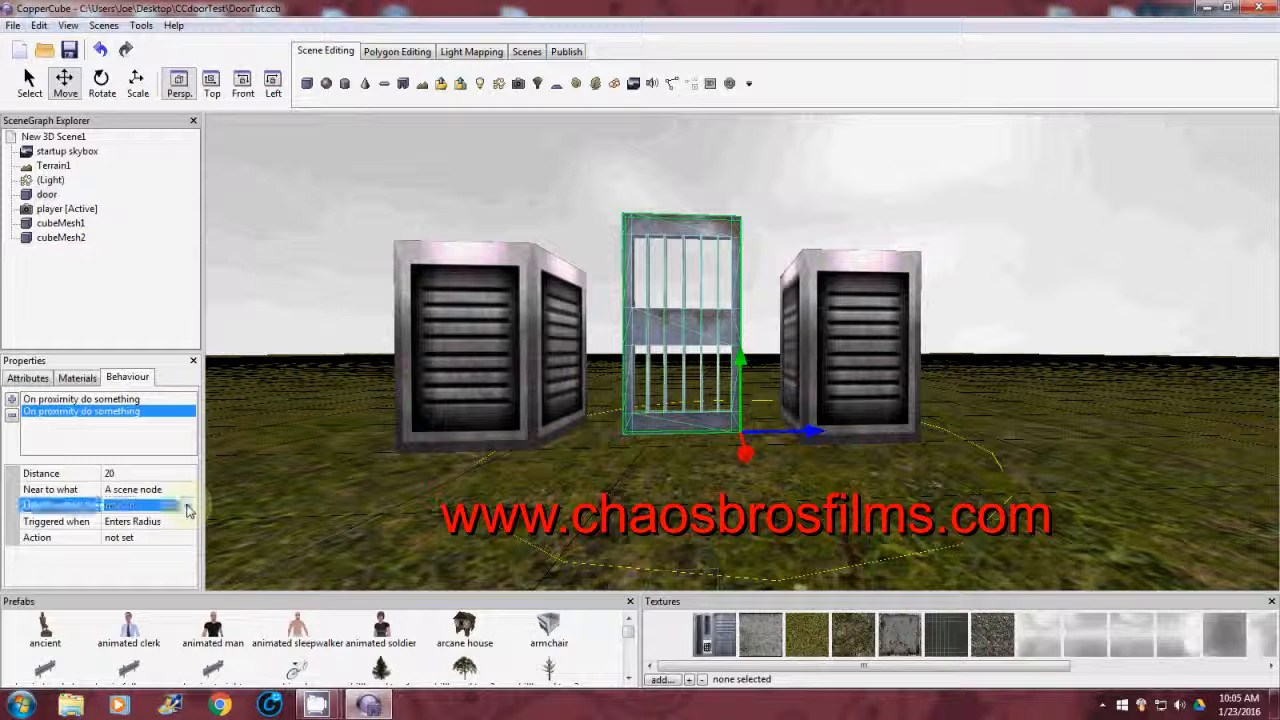
pyautogui.click(188, 509)
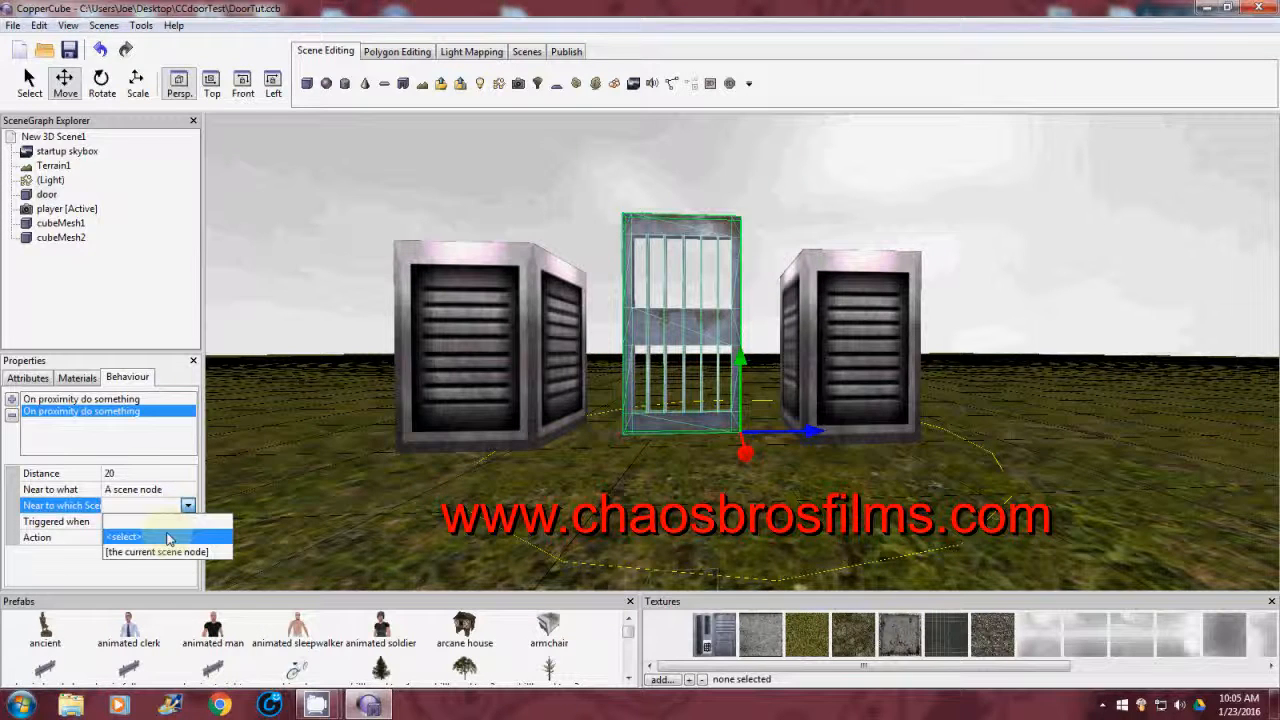
pyautogui.click(168, 538)
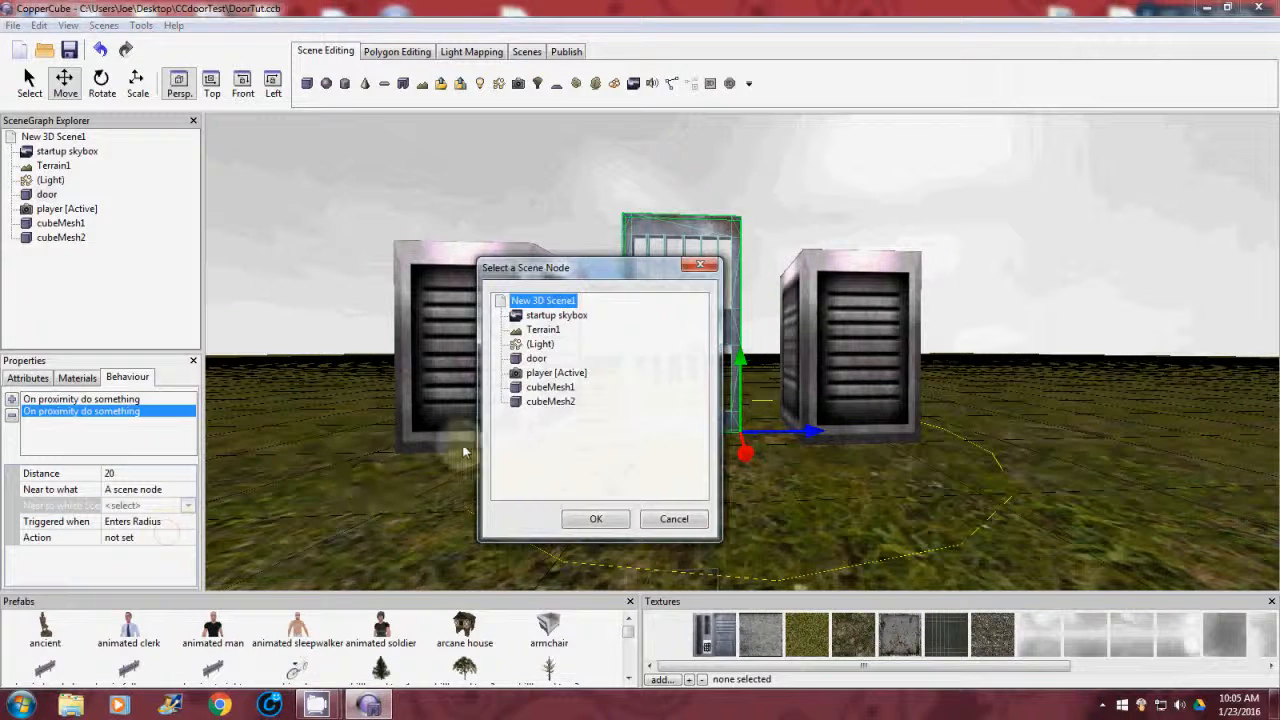
pyautogui.click(552, 377)
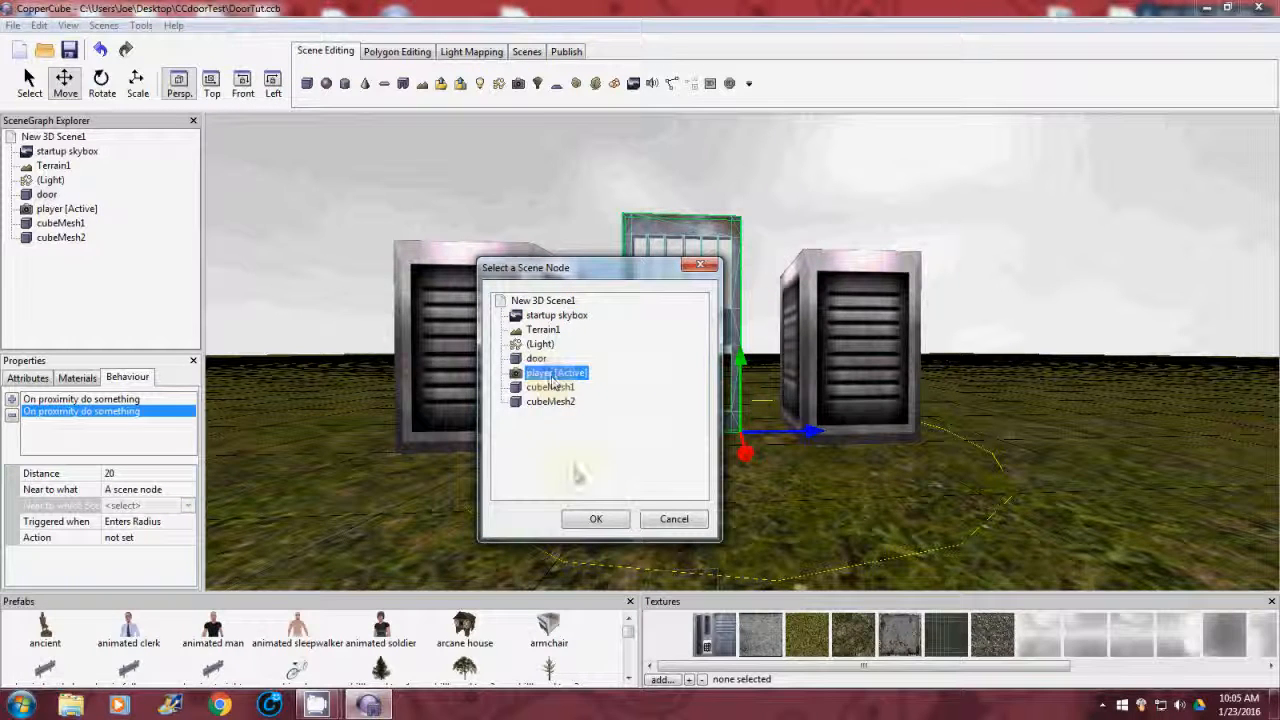
pyautogui.click(598, 518)
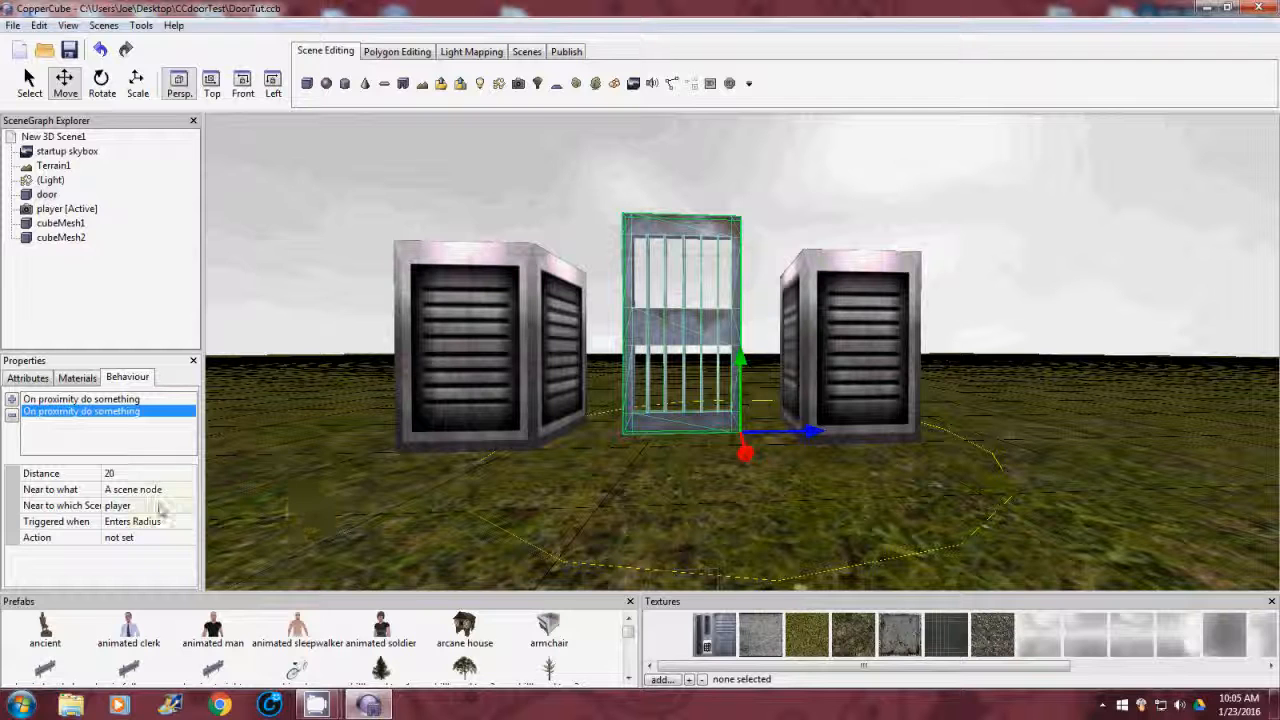
# Set the second proximity behaviour to trigger when the player leaves the radius
pyautogui.click(190, 521)
pyautogui.click(188, 521)
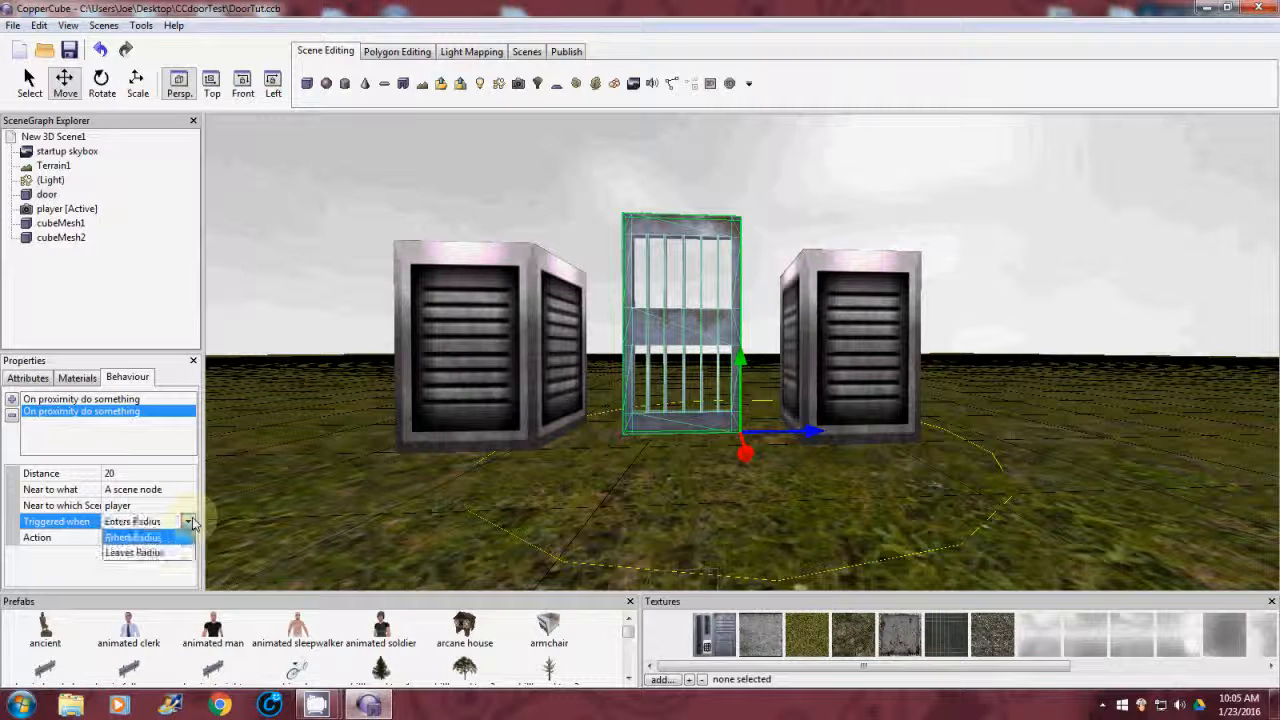
pyautogui.click(173, 545)
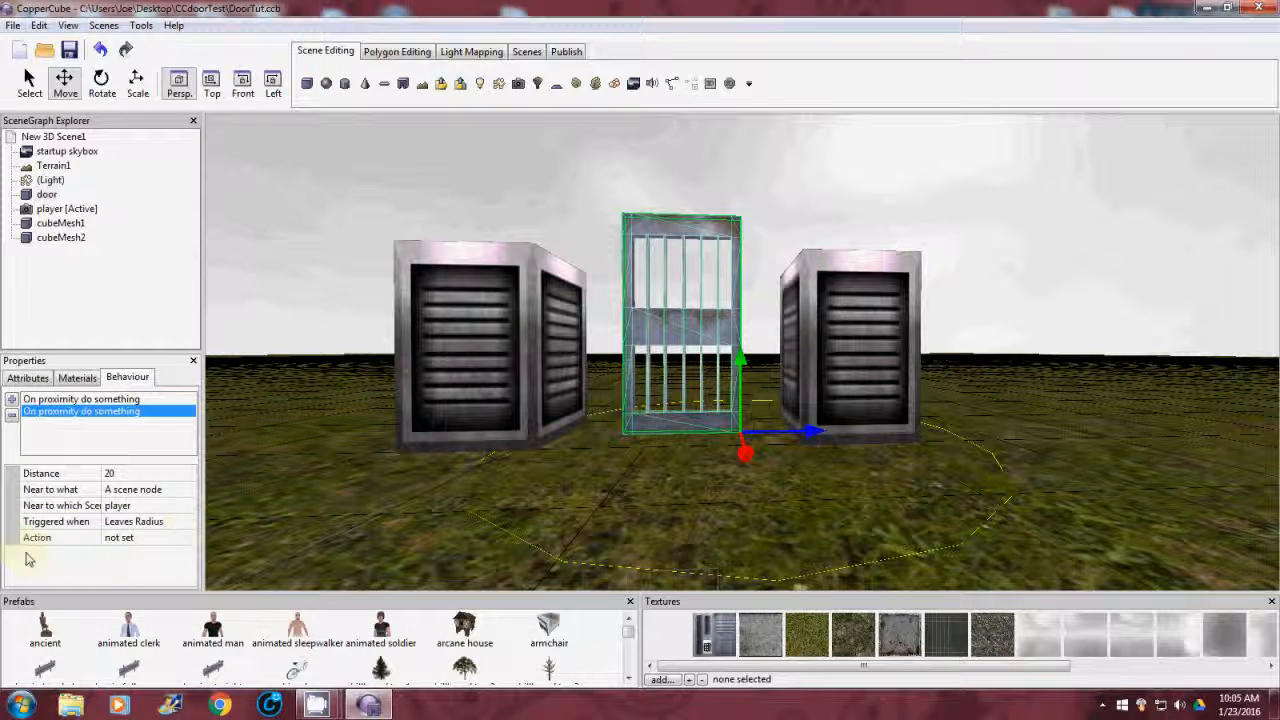
# Add a "Change rotation of a scene node" action to the door's second proximity behaviour
pyautogui.click(188, 541)
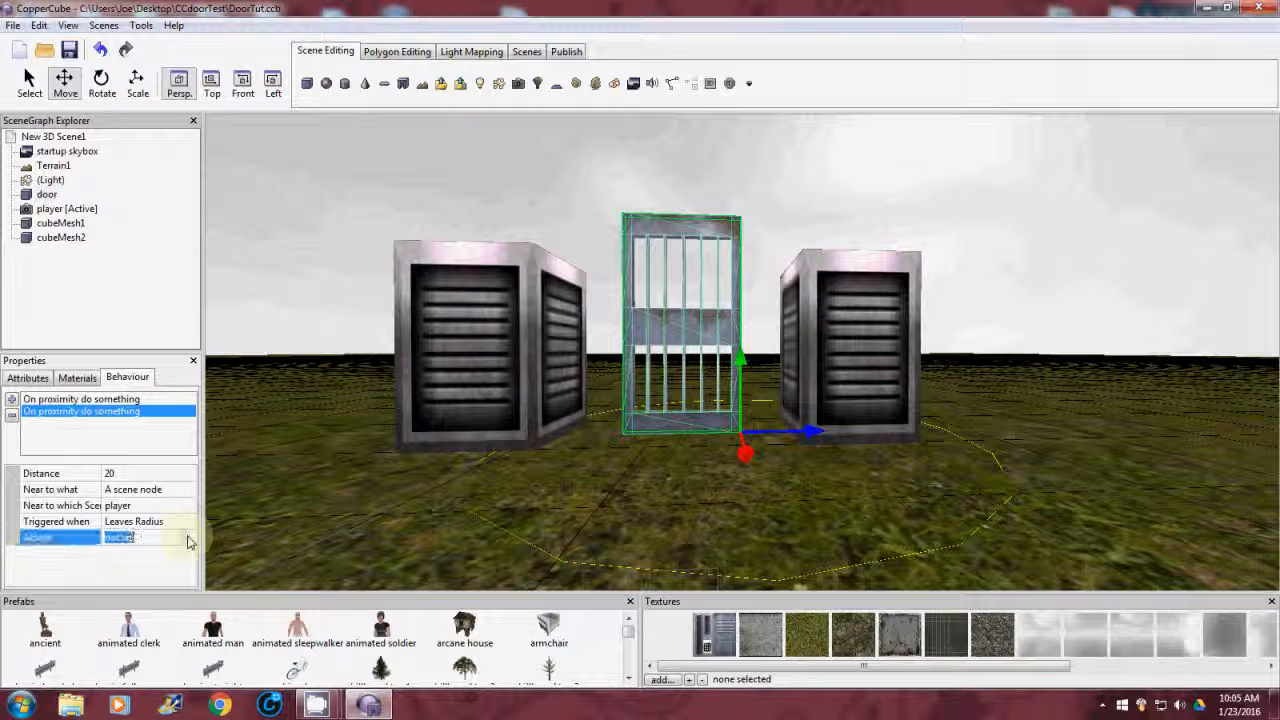
pyautogui.click(189, 538)
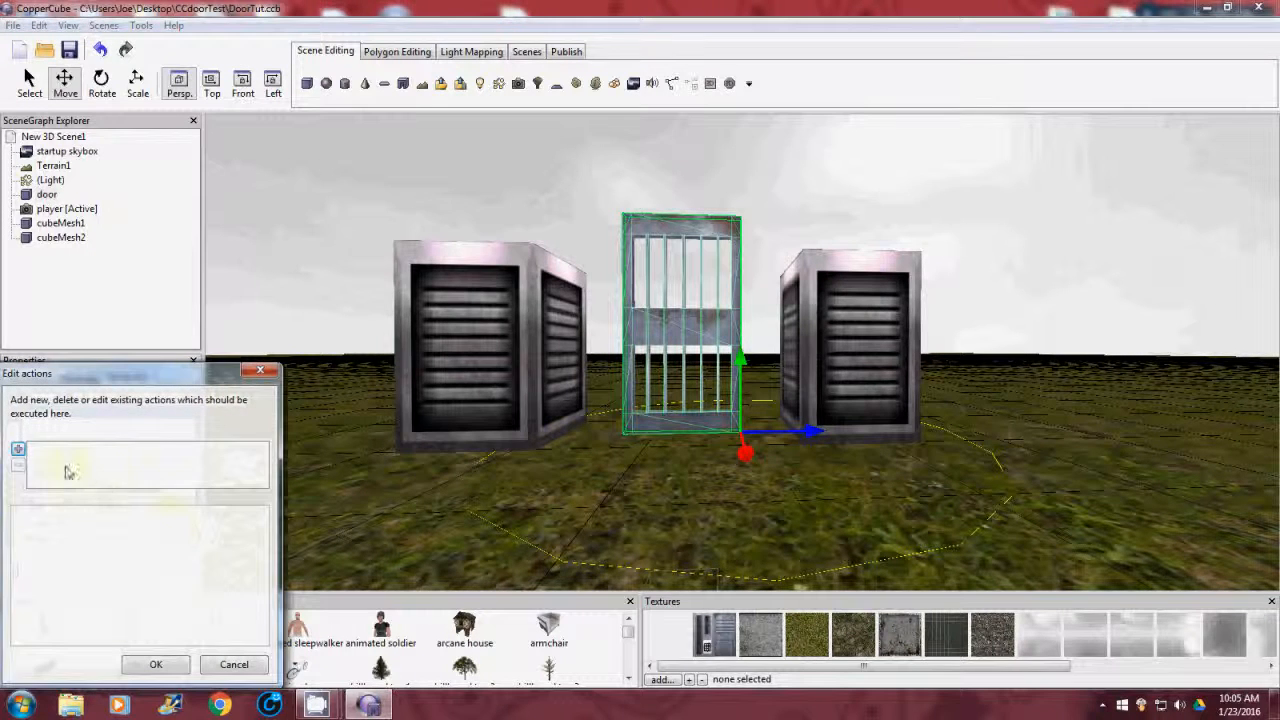
pyautogui.click(20, 451)
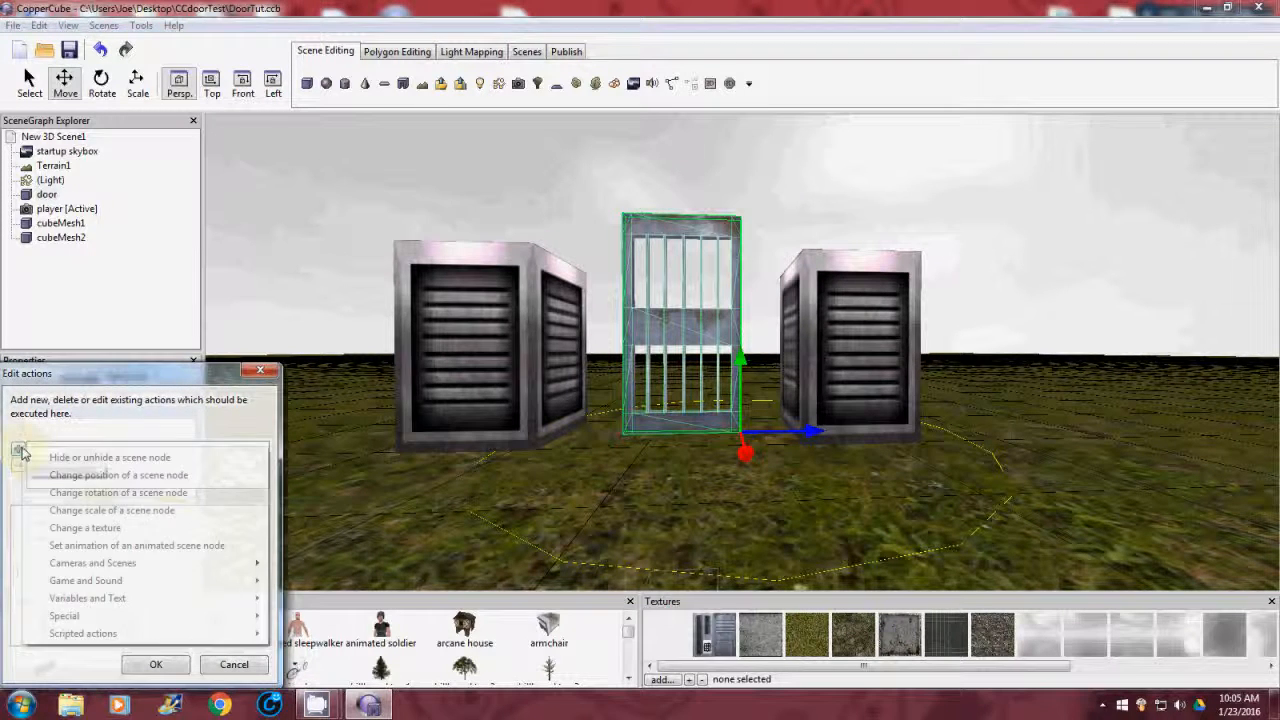
pyautogui.click(72, 495)
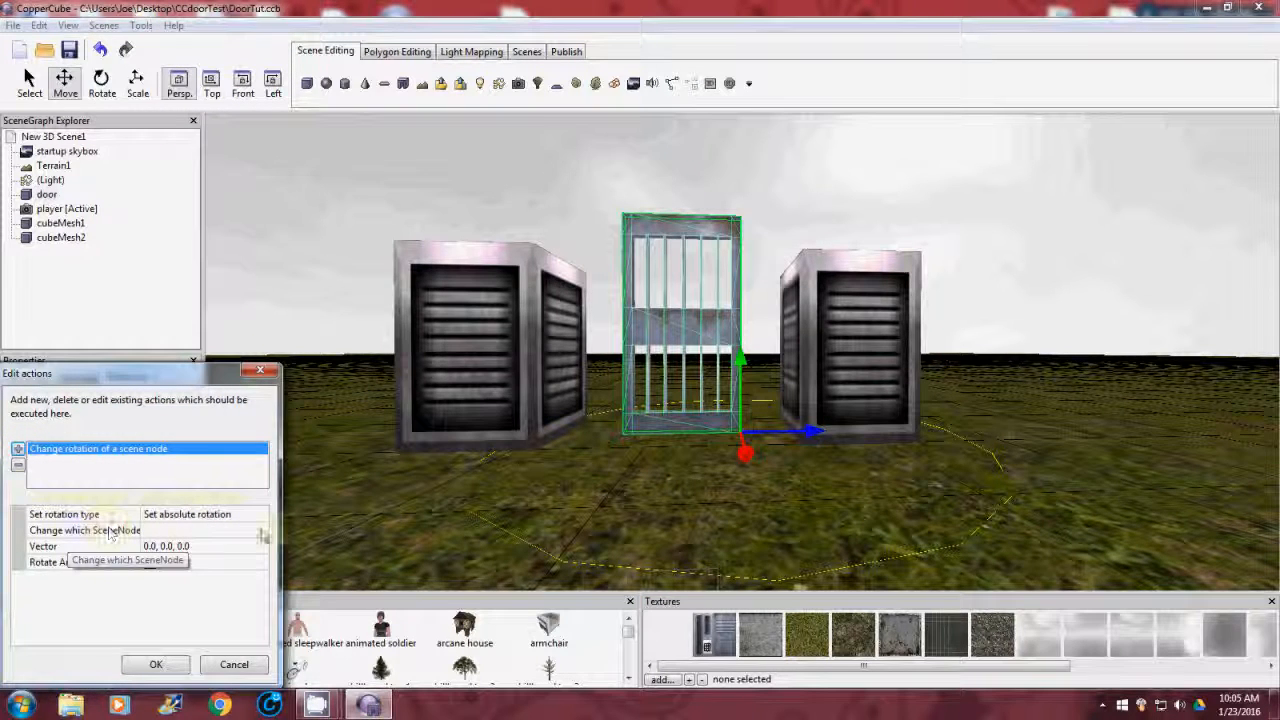
# Choose the door as the scene node whose rotation the action changes
pyautogui.click(262, 532)
pyautogui.click(260, 533)
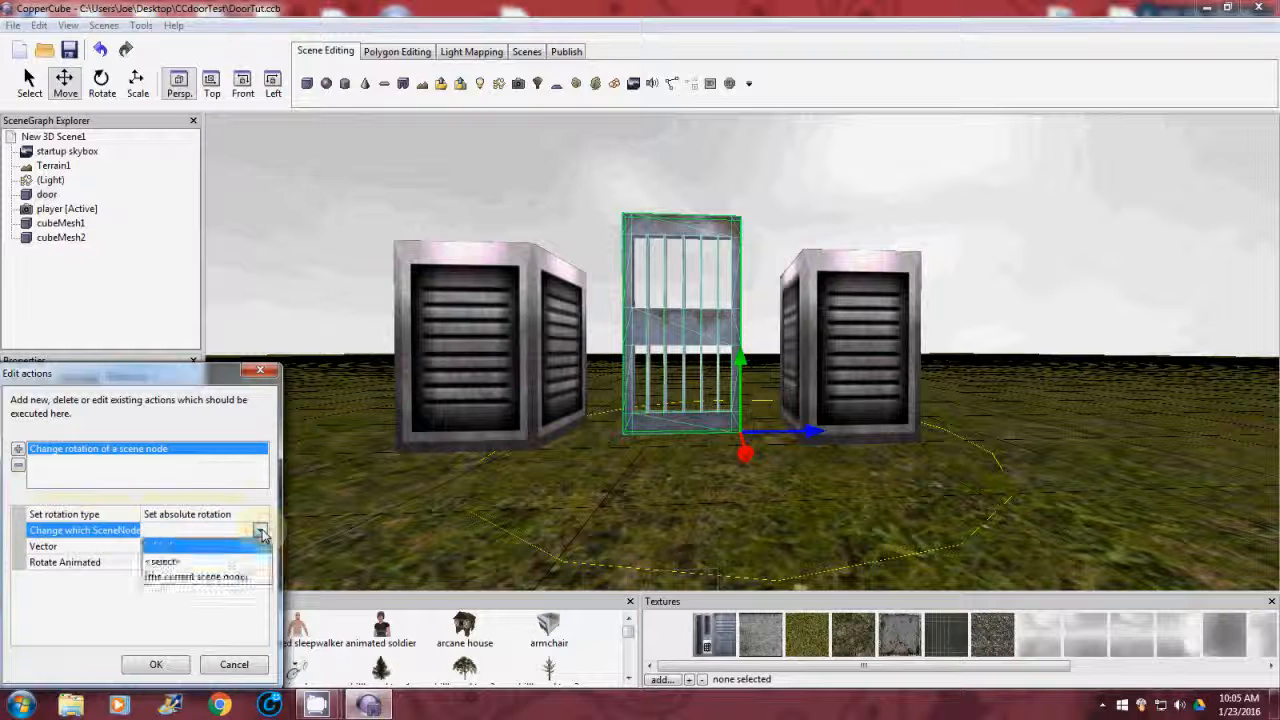
pyautogui.click(237, 562)
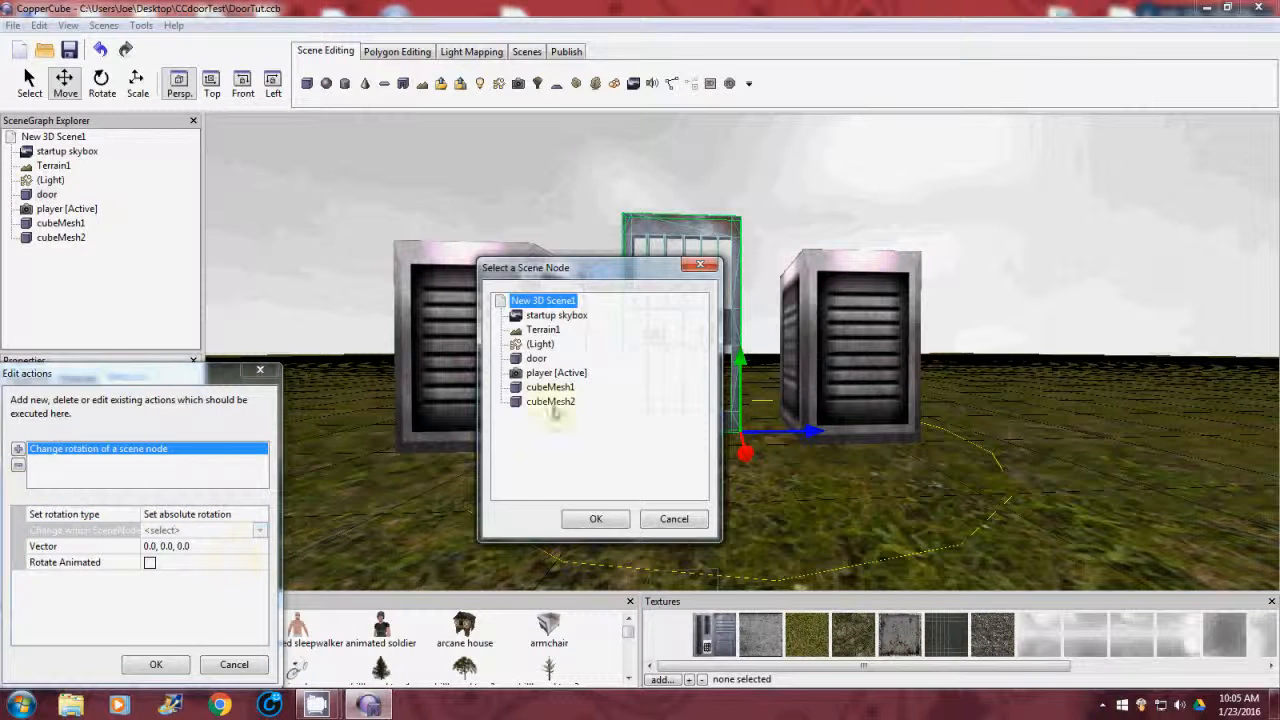
pyautogui.click(536, 358)
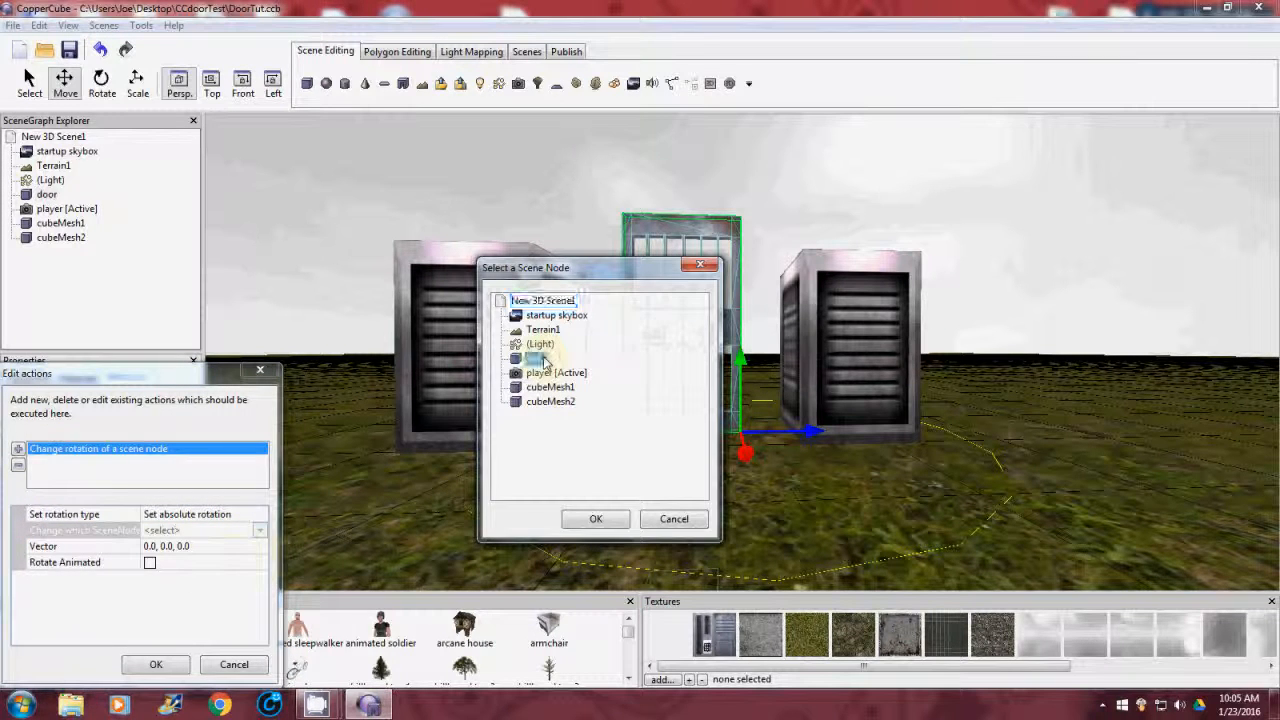
pyautogui.click(596, 519)
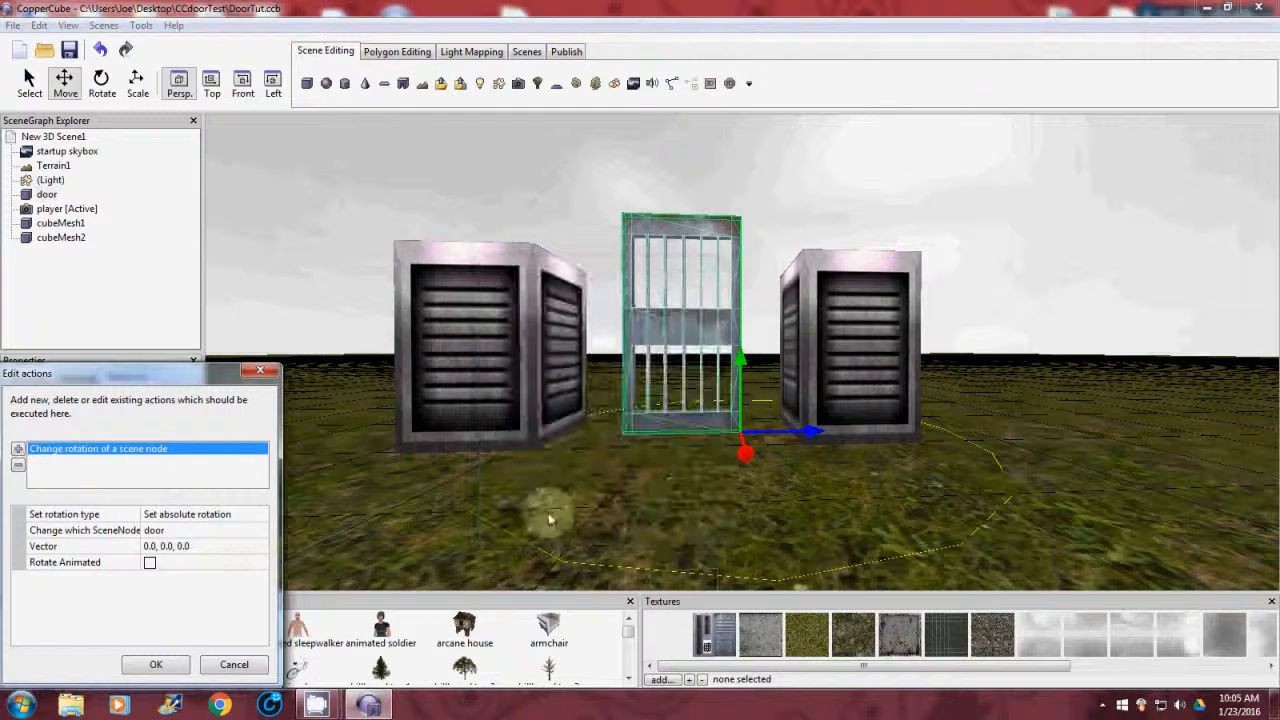
# Enable Rotate Animated for the closing rotation, keeping the absolute vector at 0.0, 0.0, 0.0, and accept the action
pyautogui.click(149, 563)
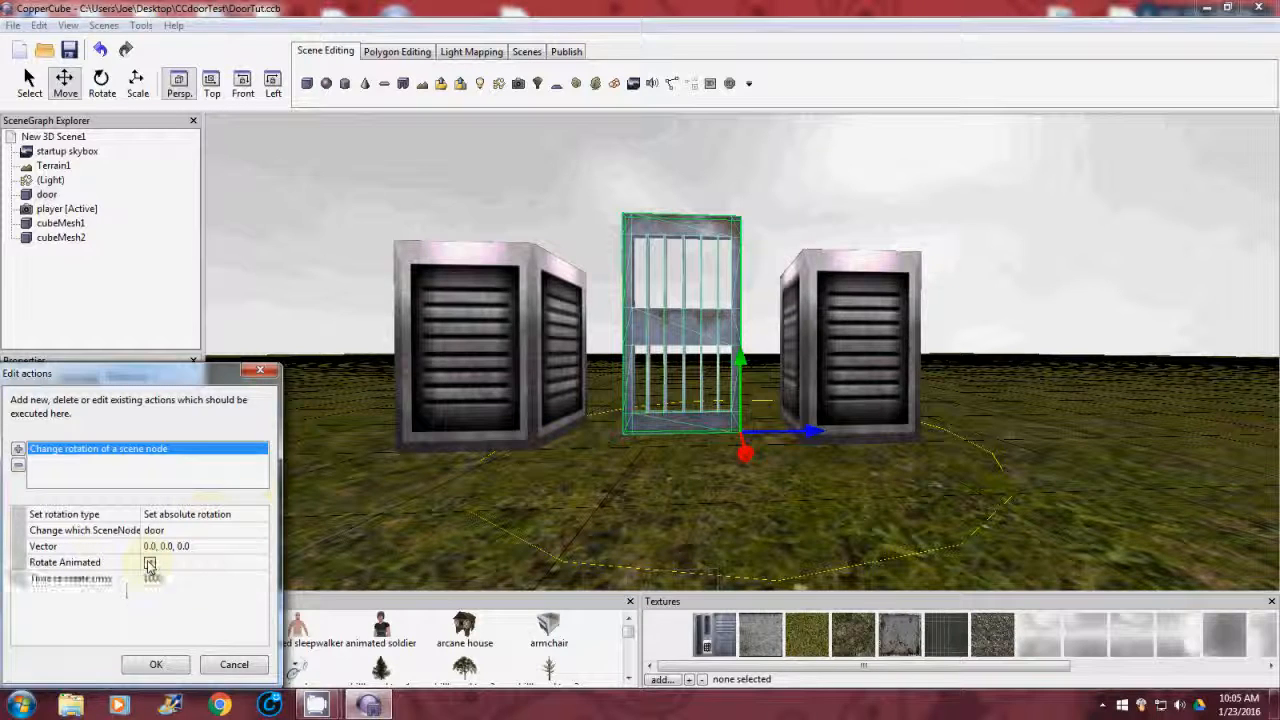
pyautogui.click(153, 666)
pyautogui.click(155, 666)
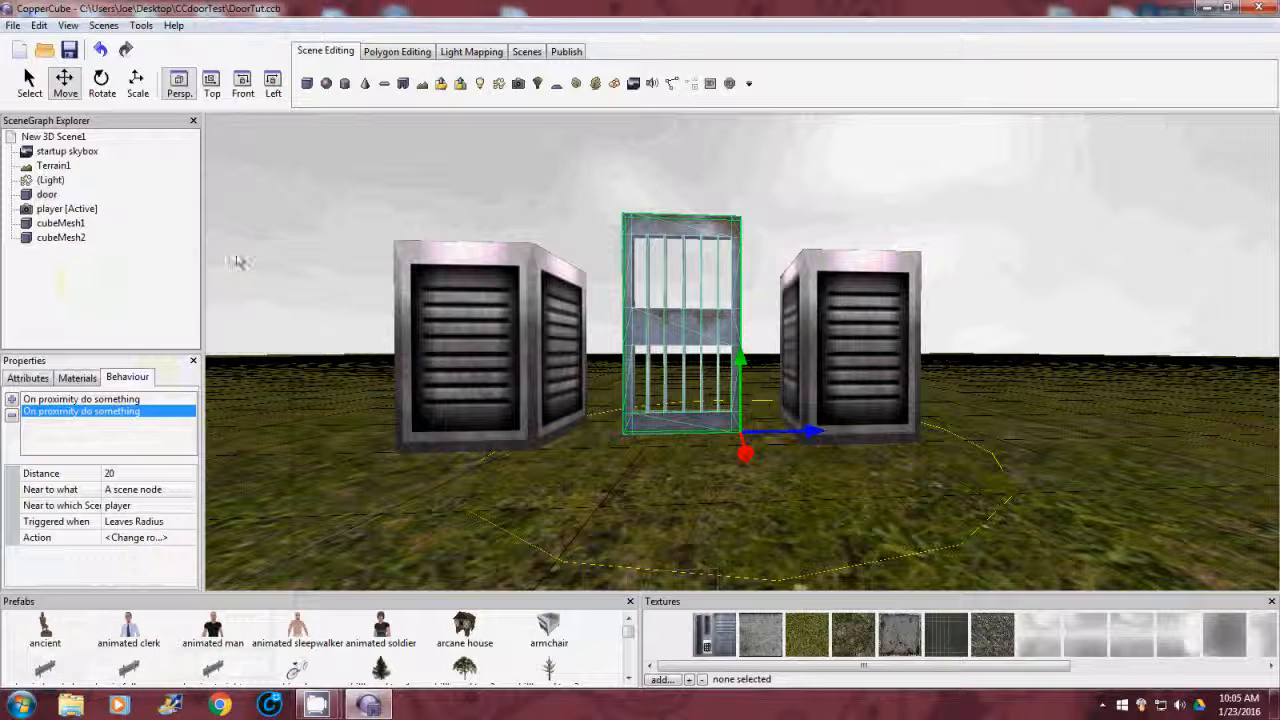
# Test the scene as a Windows application and walk the player up to the door and through the doorway
pyautogui.click(141, 26)
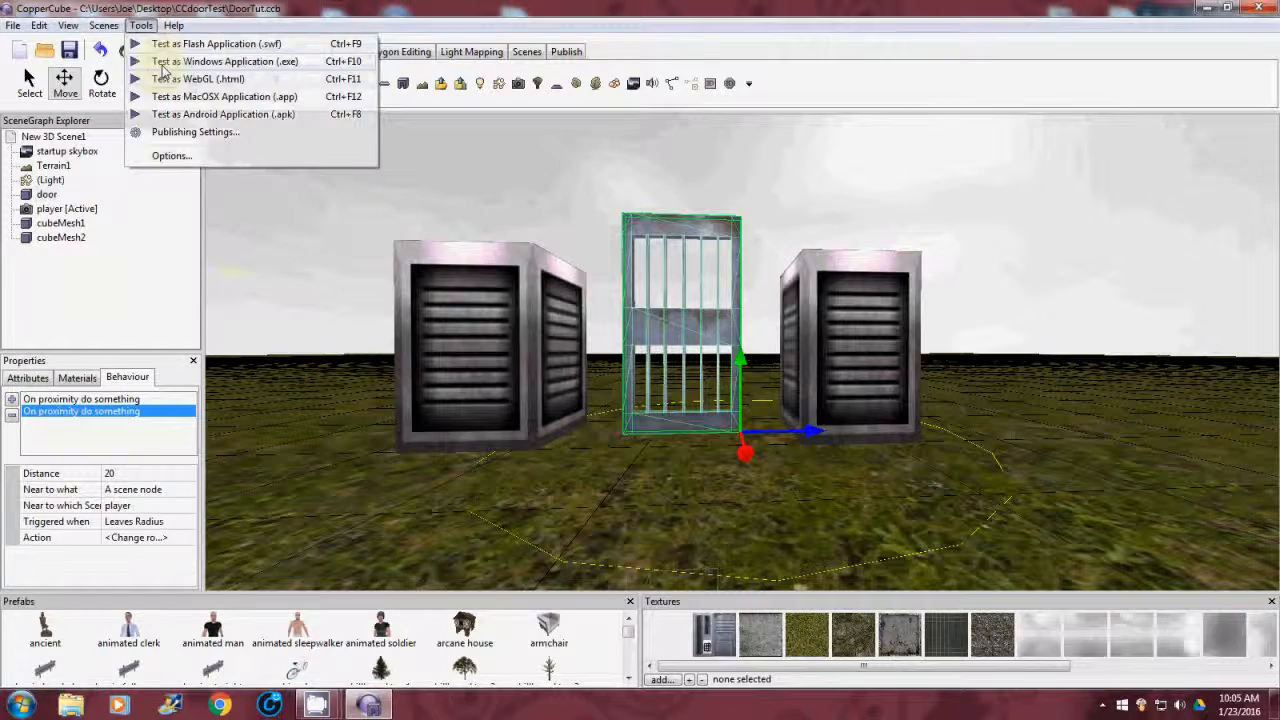
pyautogui.click(163, 63)
pyautogui.click(640, 375)
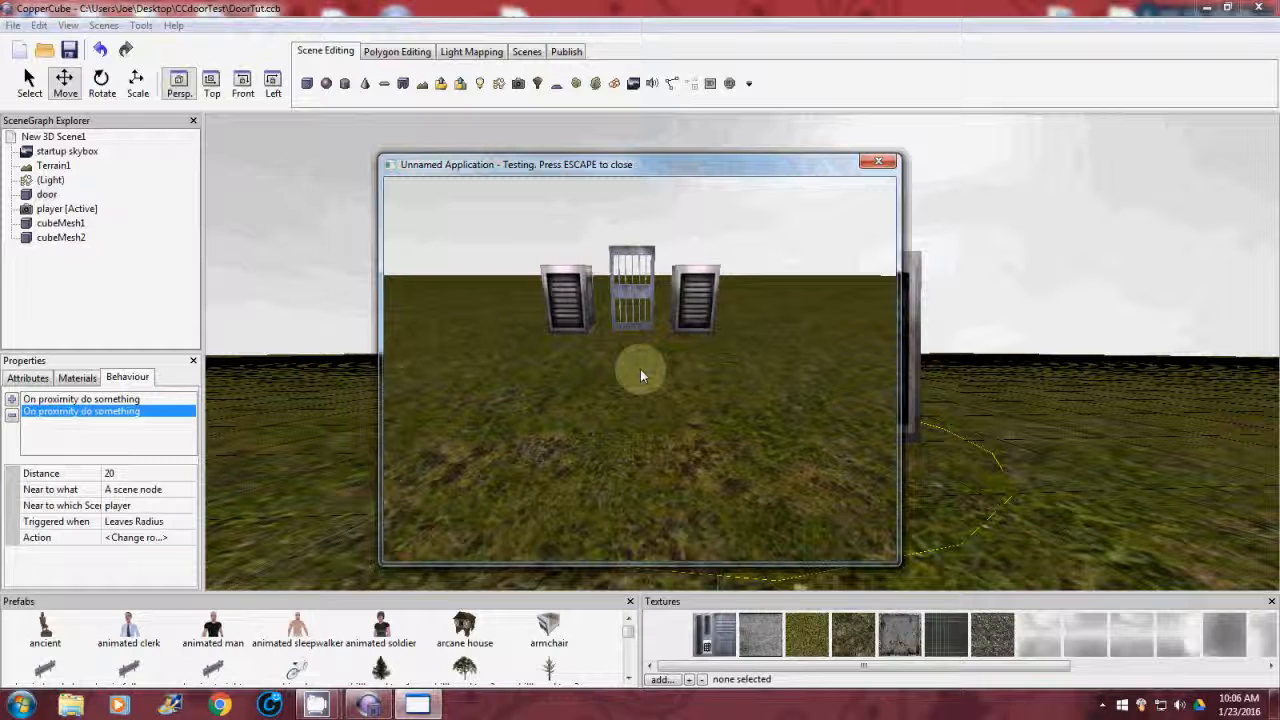
pyautogui.press('Up')
pyautogui.press('Up')
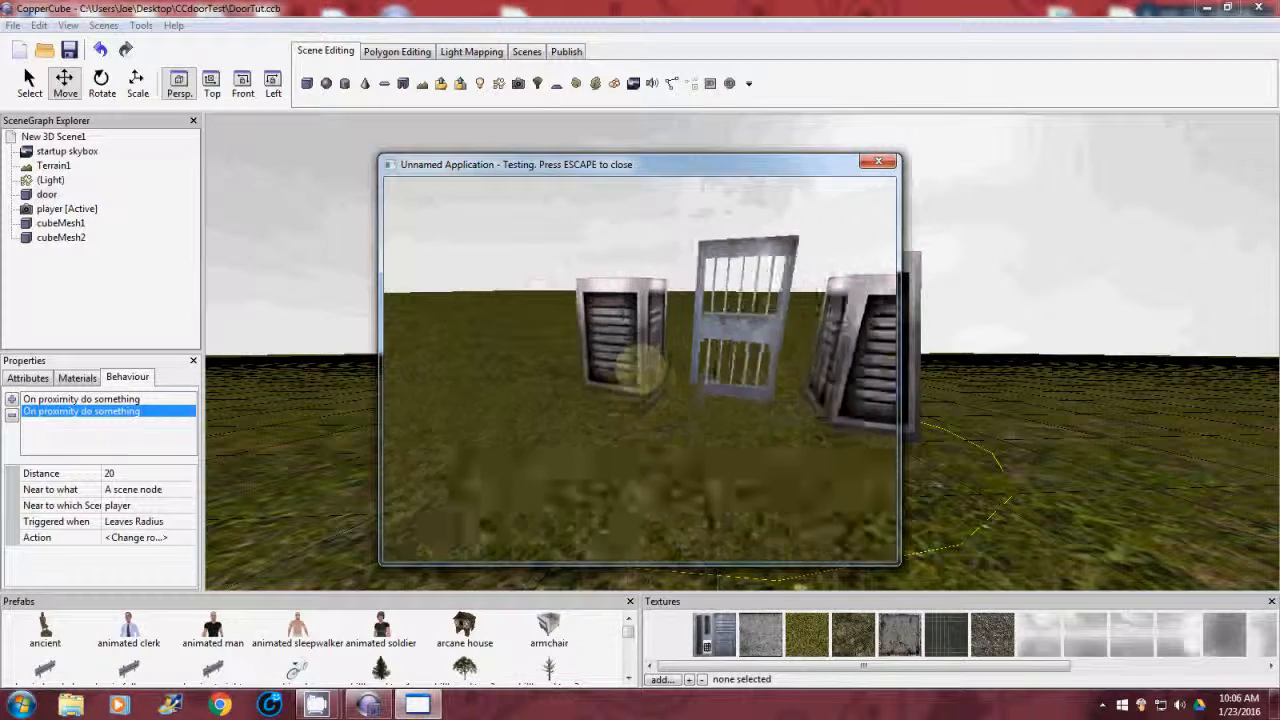
pyautogui.press('Up')
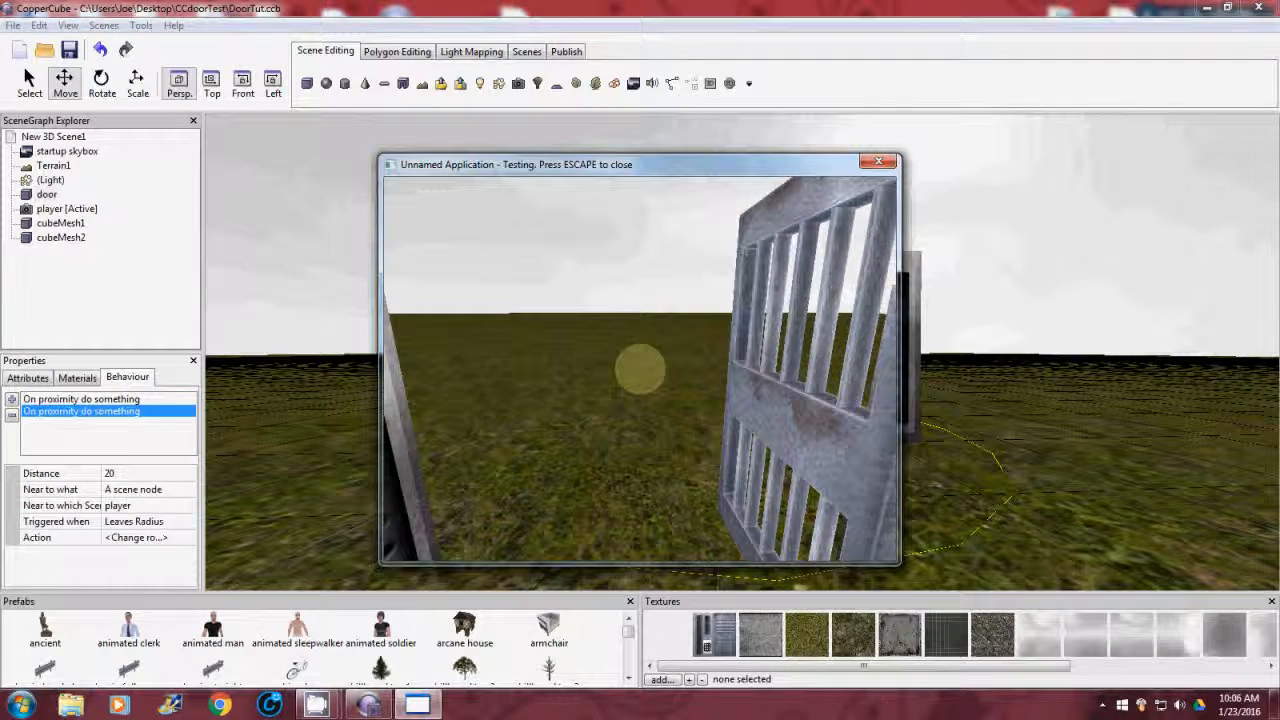
pyautogui.press('Up')
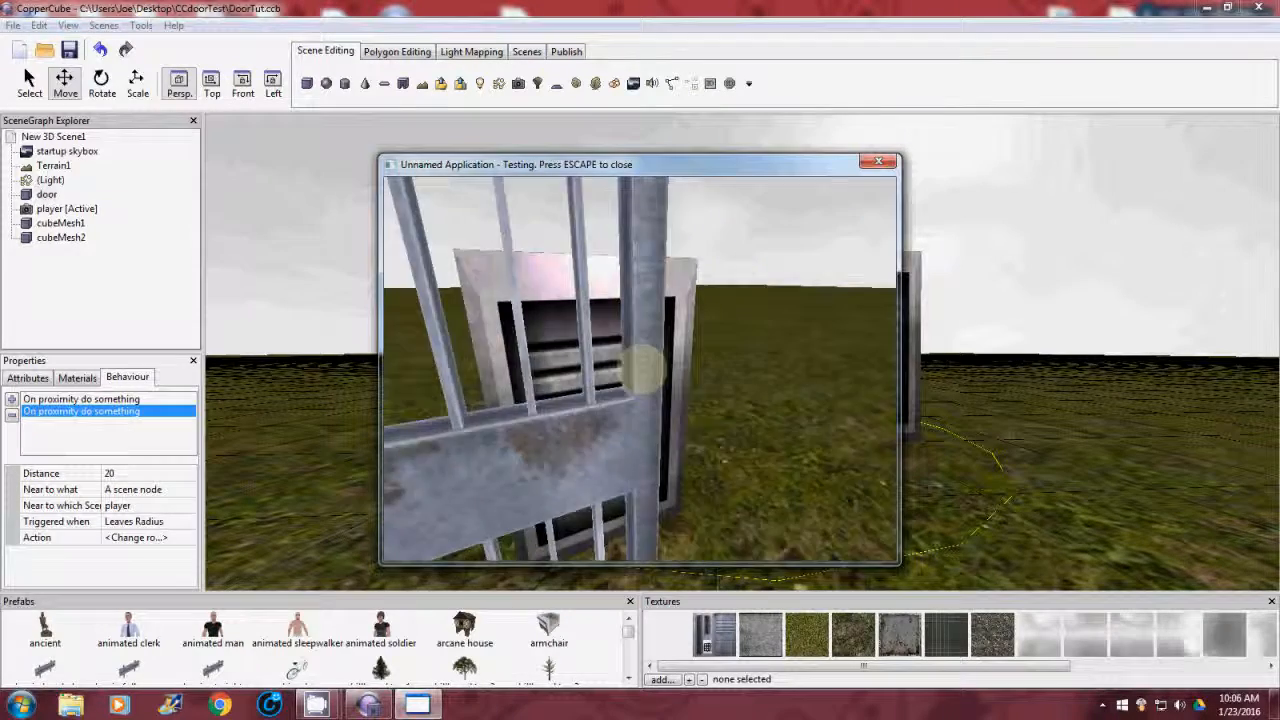
# Back the player away from the door, approach it again to check both proximity triggers, and end the test
pyautogui.press('Down')
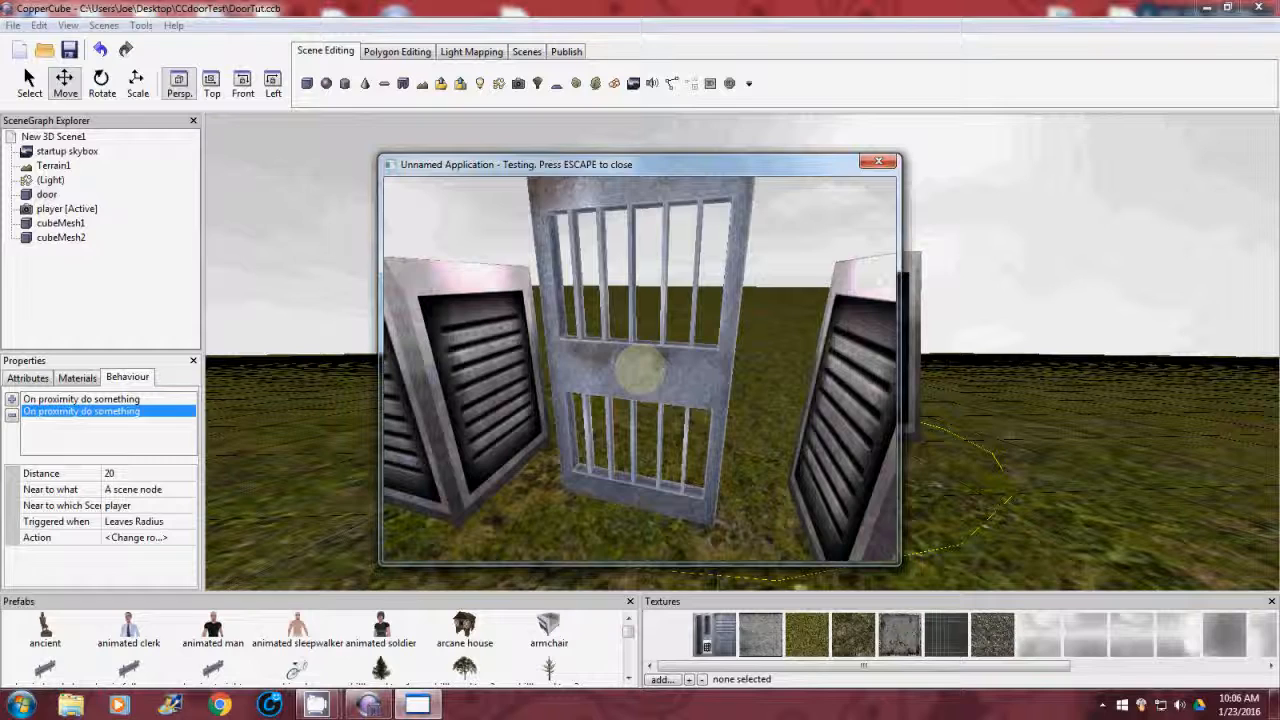
pyautogui.press('Down')
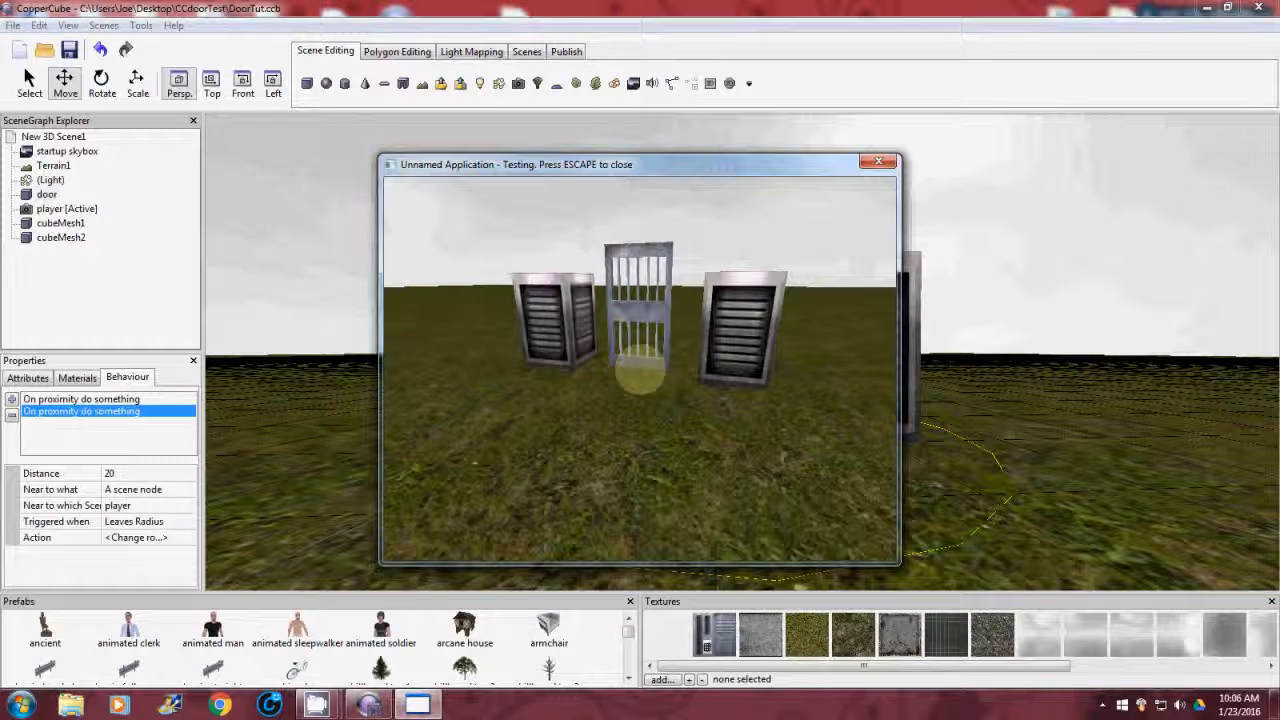
pyautogui.press('Up')
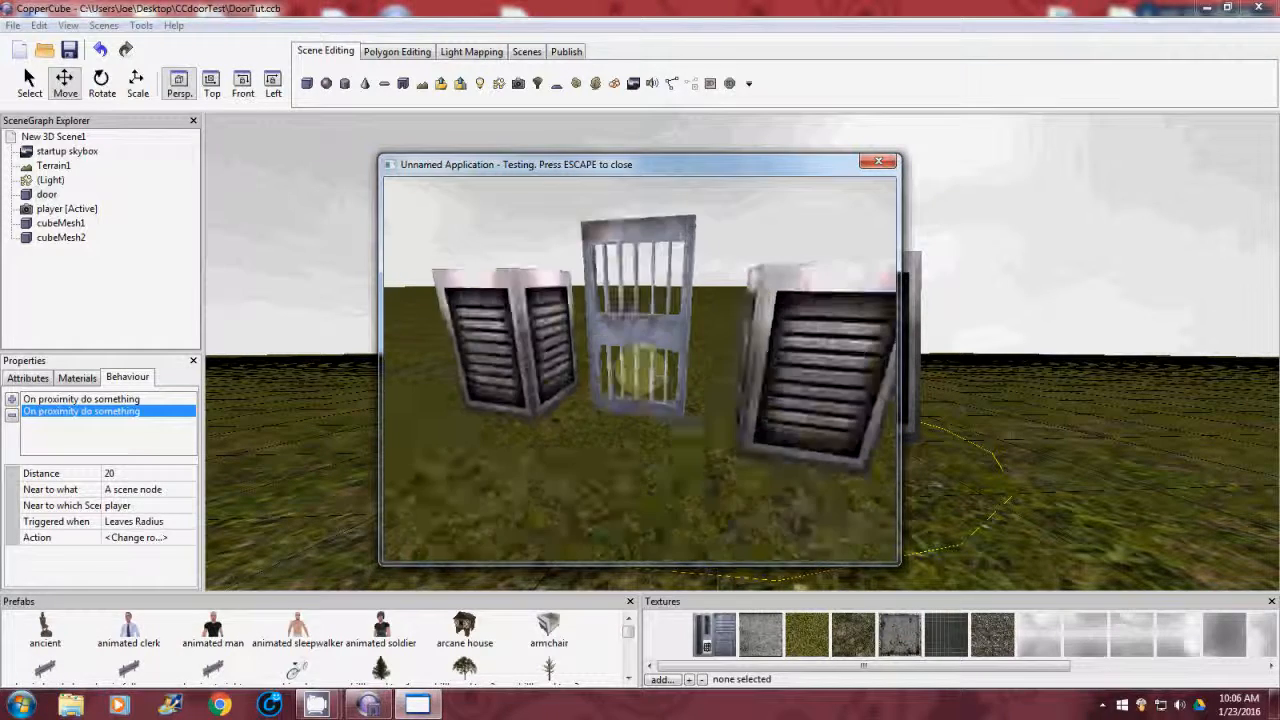
pyautogui.press('Up')
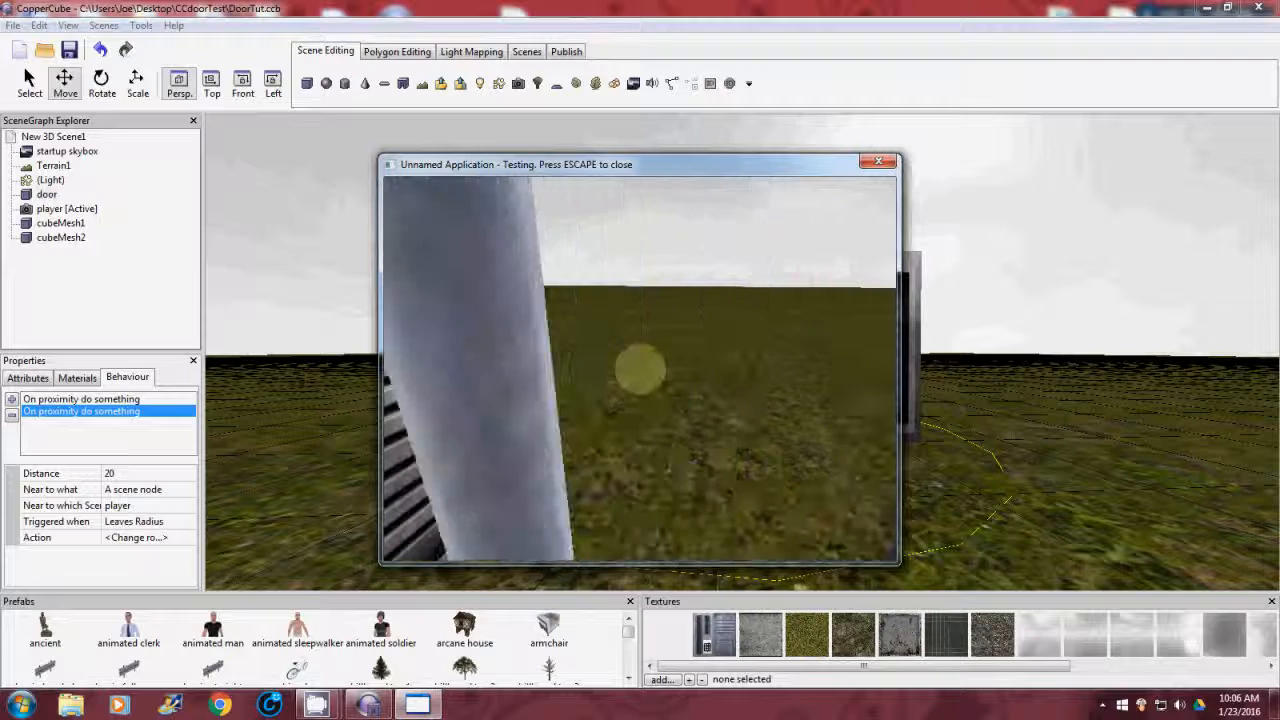
pyautogui.press('Up')
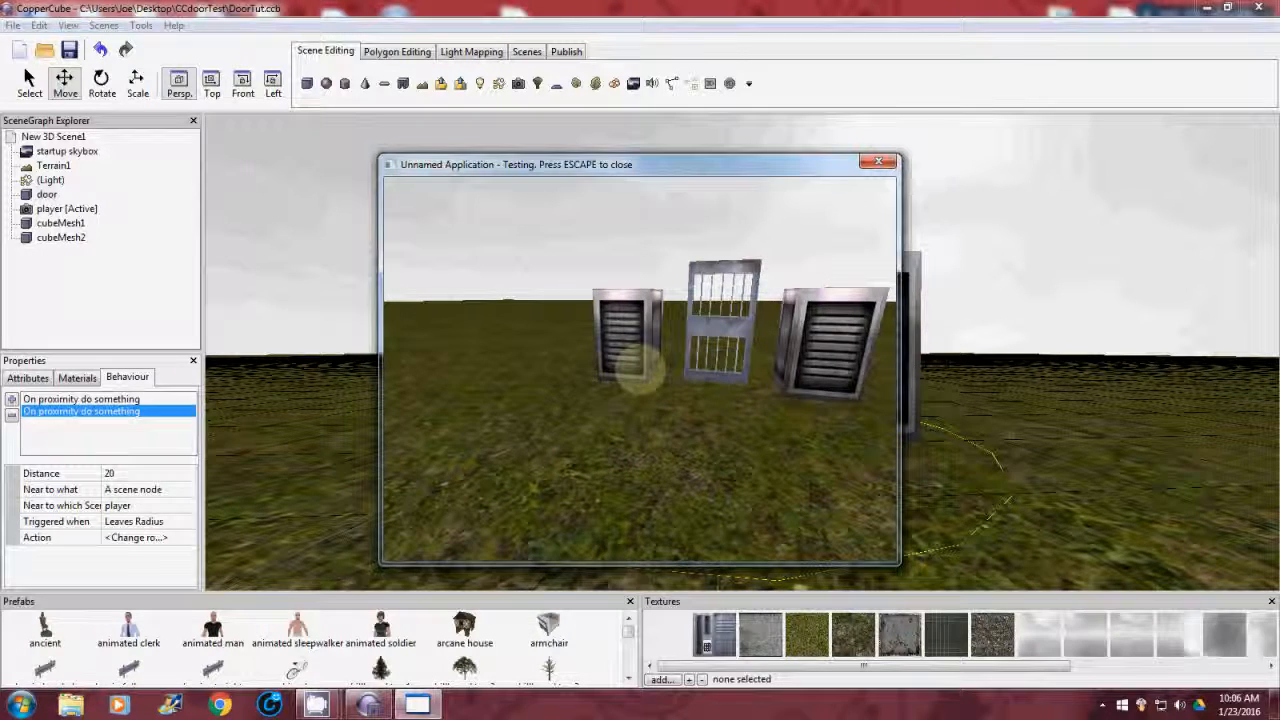
pyautogui.press('Escape')
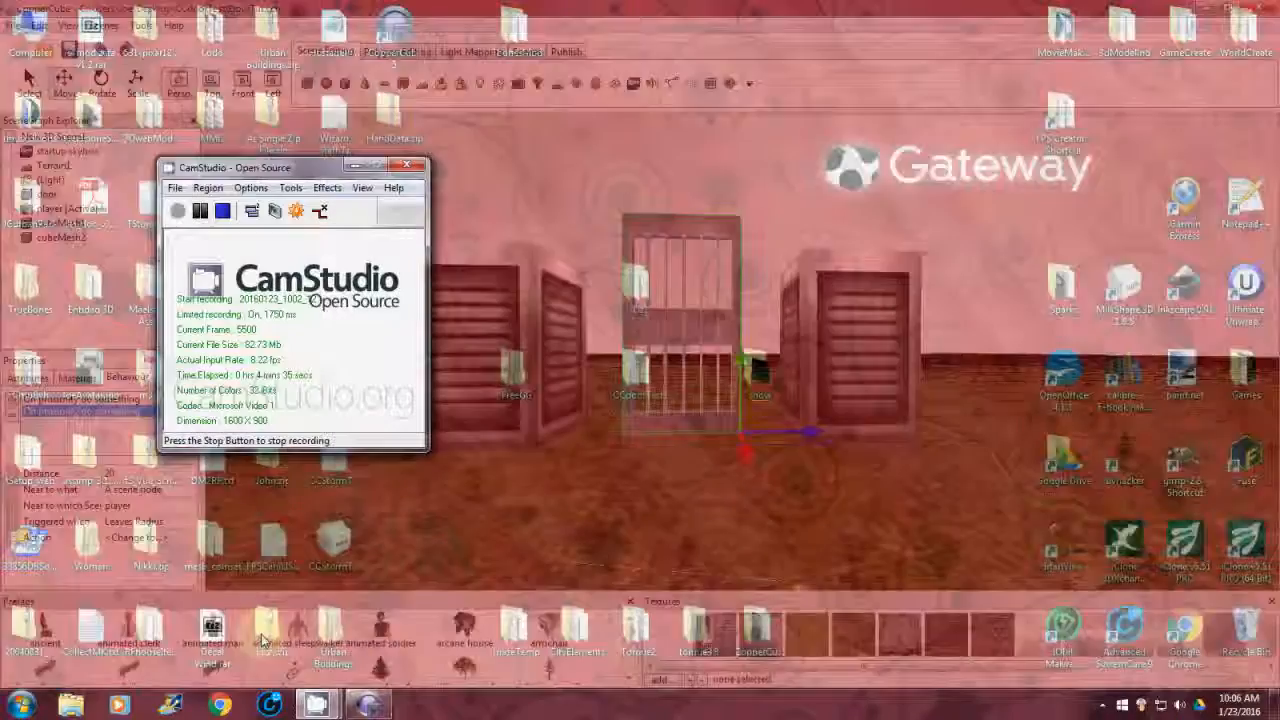
pyautogui.click(262, 645)
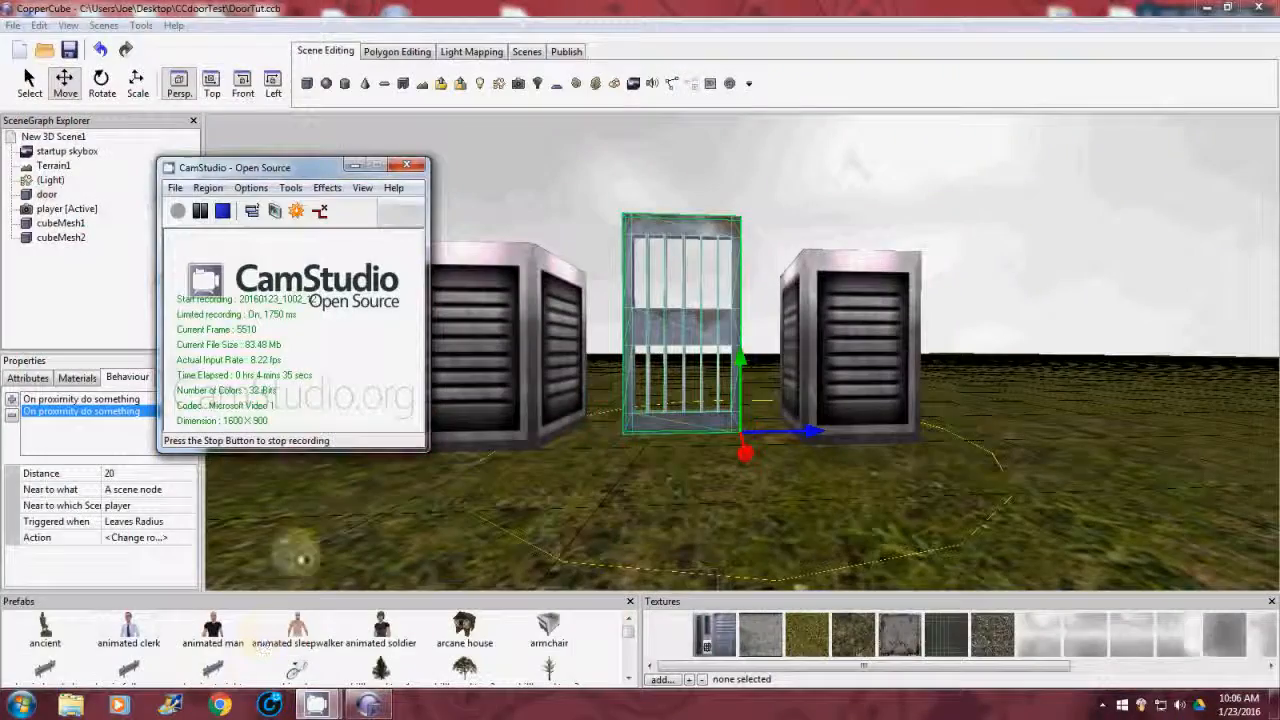